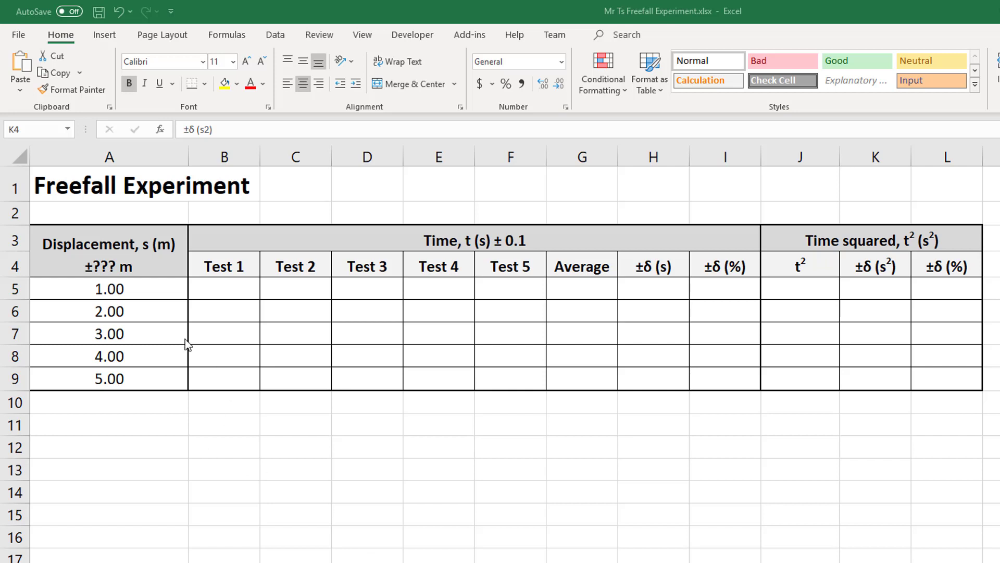
- Review the table's displacement, test time, average, time squared and uncertainty columns
left_click_drag(156, 253, 311, 378)
left_click(488, 440)
left_click_drag(580, 264, 230, 382)
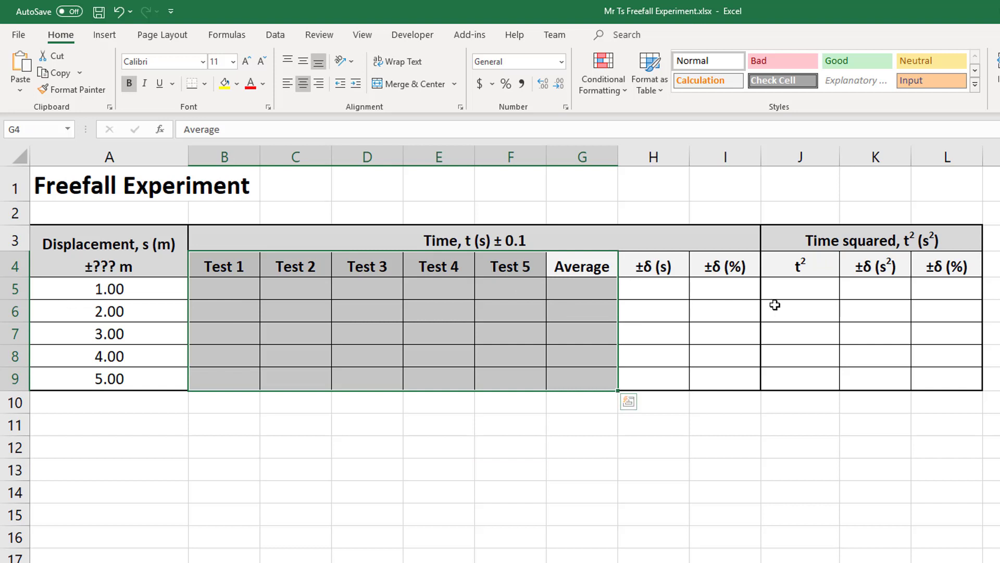
left_click_drag(797, 268, 793, 384)
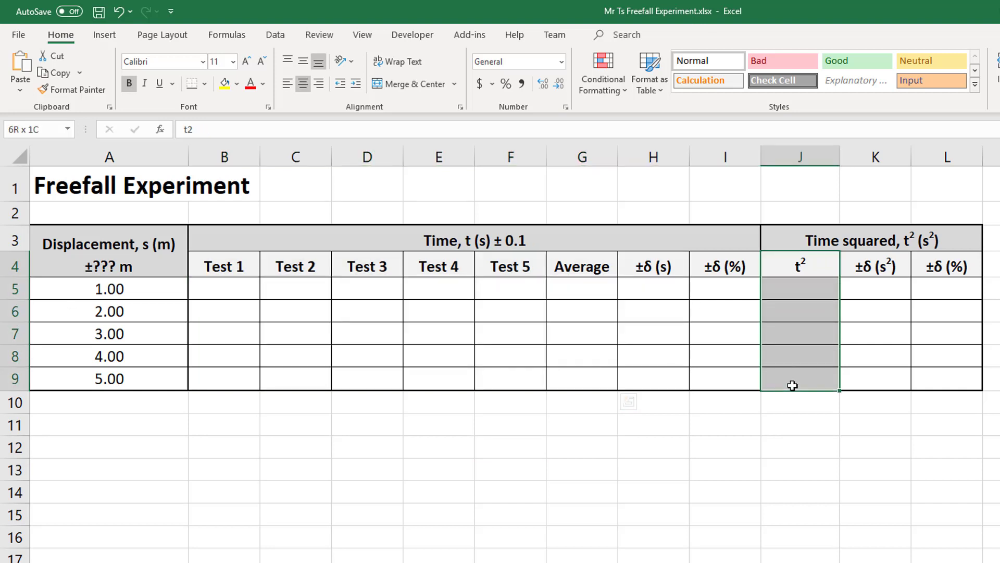
left_click_drag(724, 267, 721, 384)
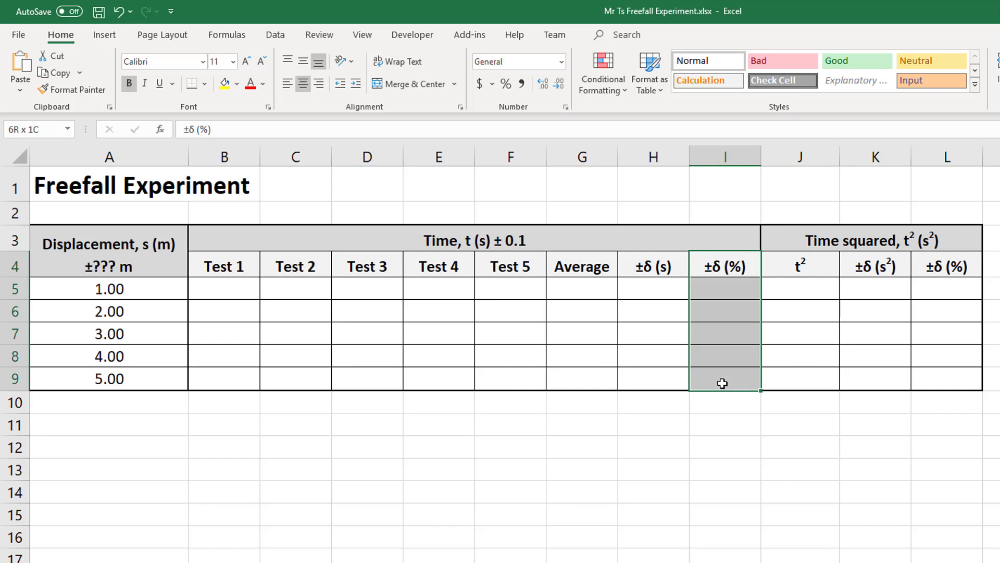
left_click_drag(888, 274, 940, 388)
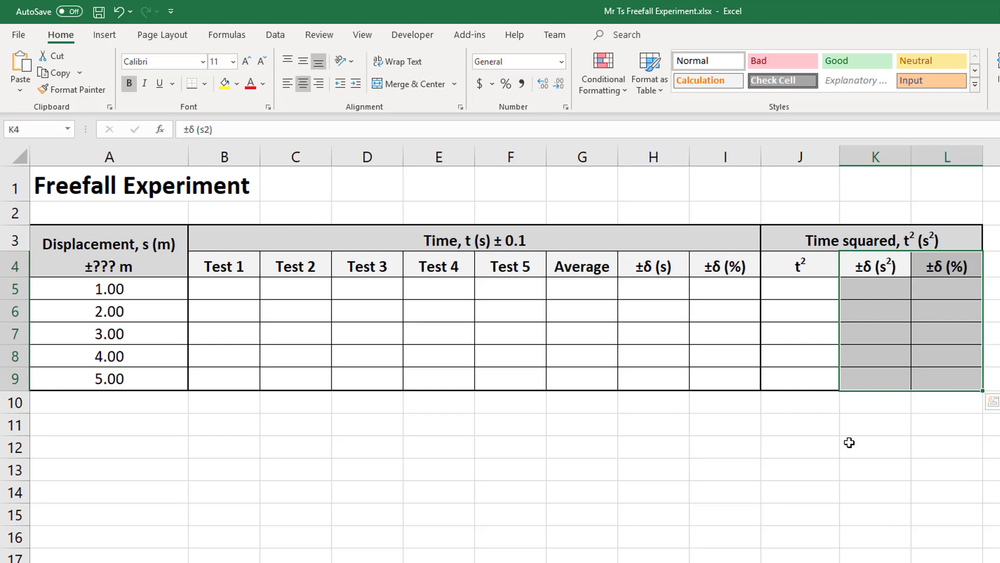
left_click(538, 462)
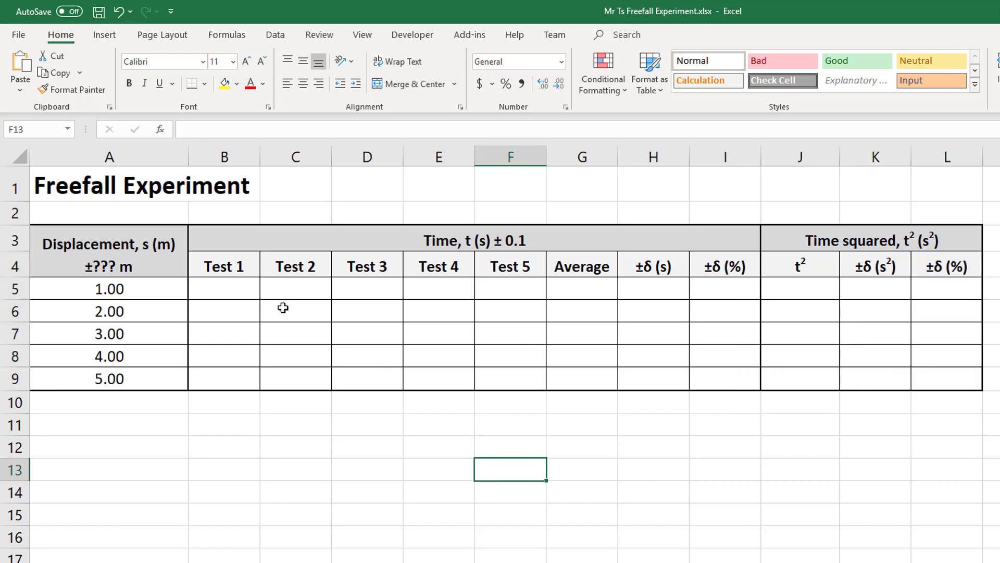
- Enter the Test 1–5 times 0.5, 0.44, 0.5, 0.5, 0.47 for 1.00 m and 0.66, 0.66, 0.62, 0.63, 0.63 for 2.00 m
left_click(234, 285)
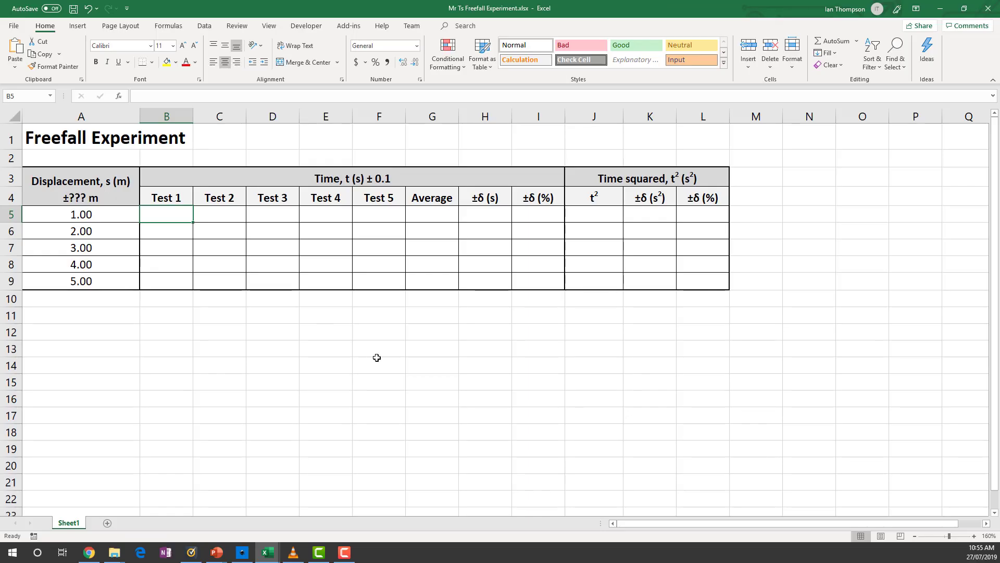
type("0.5\t0.44\t0.5\t0.5\t0.47 0.66\t0.66\t0.62\t0.63\t0.63")
key("Return")
- Enter the Test 1–5 times 0.78, 0.75, 0.78, 0.75 and 0.75 for the 3.00 m displacement
type(".78\t.75\t.78\t.75\t.75\t.79")
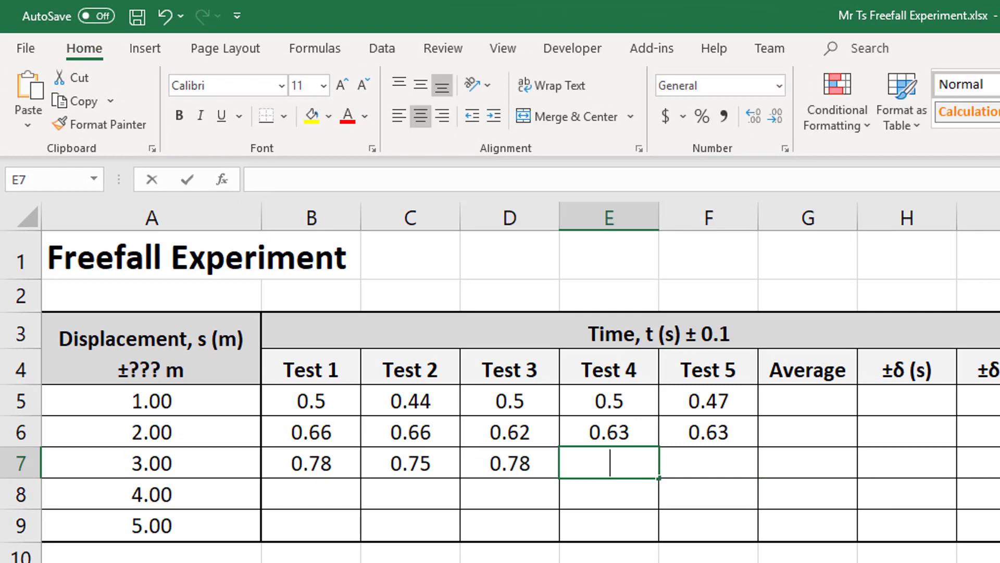
key("Escape")
key("shift+Tab")
key("Return")
- Enter the Test 1–5 times 0.94, 0.91, 0.97, 0.94 and 0.88 for the 4.00 m displacement
type(".94\t0.91\t0.97\t0.94\t0")
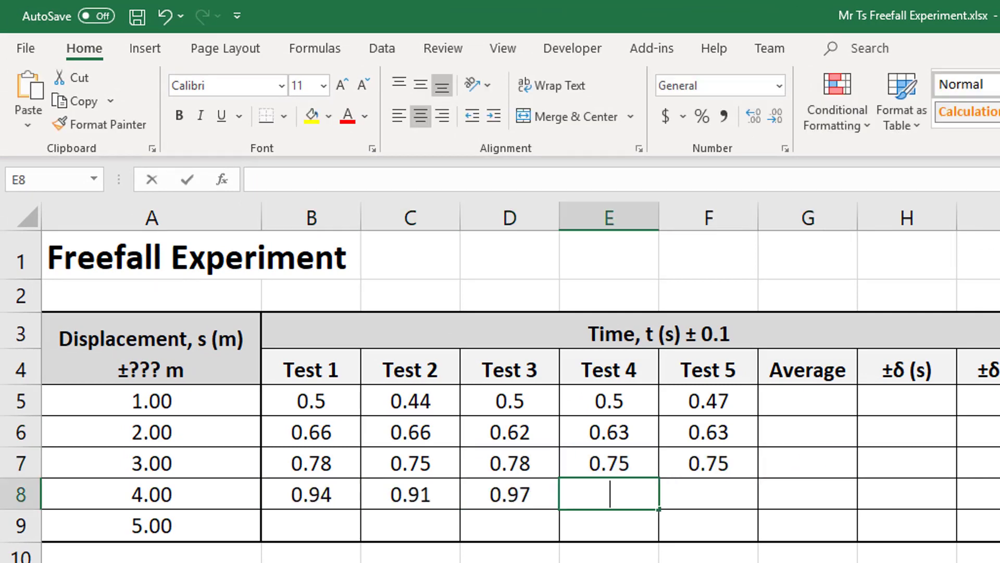
type(".88")
key("Return")
- Enter the Test 1–5 times 1, 1.03, 1.03, 0.94 and 0.94 for the 5.00 m displacement
left_click(311, 525)
type("1\t1.03\t1.03\t0")
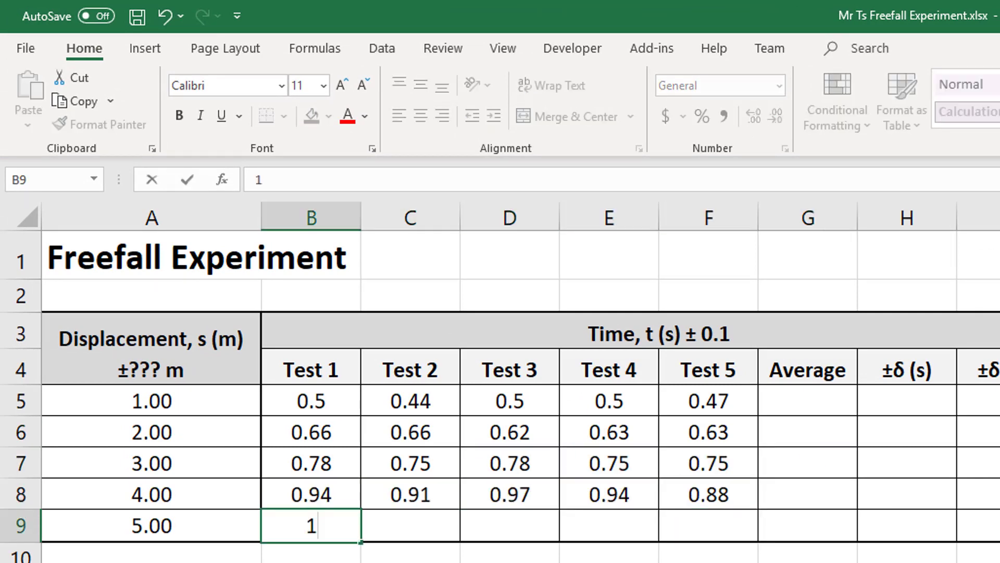
type(".94\t0.94")
key("Return")
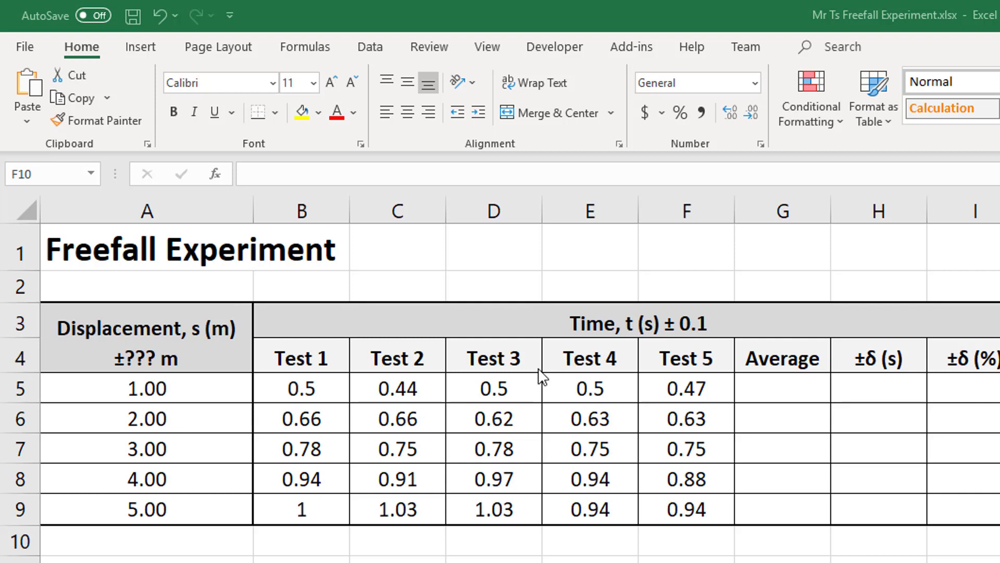
- Apply the Number format to the test times and the blank calculation cells beside them in rows 5 to 9
key("Up")
key("Up")
key("Up")
key("Up")
key("Up")
key("Up")
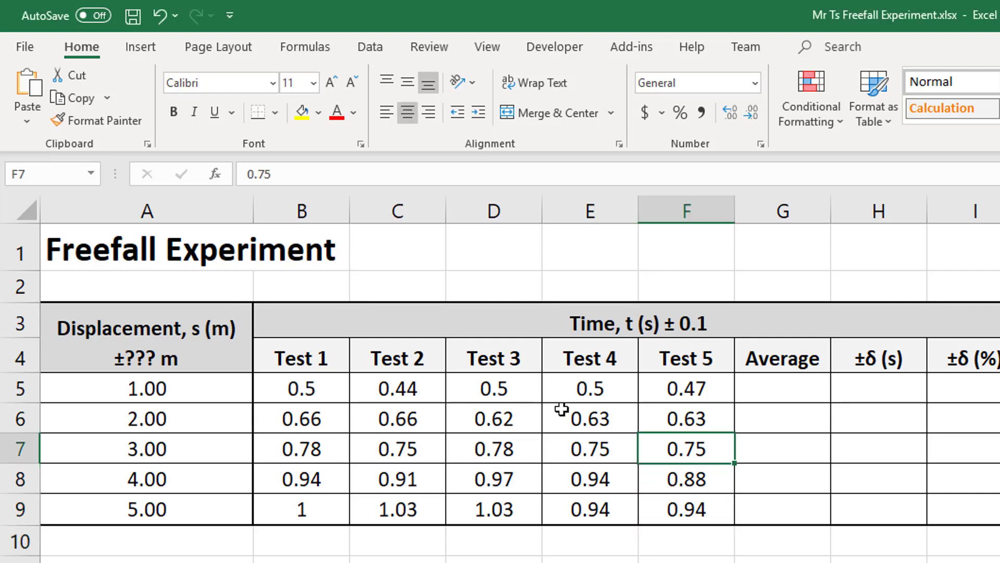
key("Down")
key("Left")
key("Left")
key("Left")
key("Left")
key("Left")
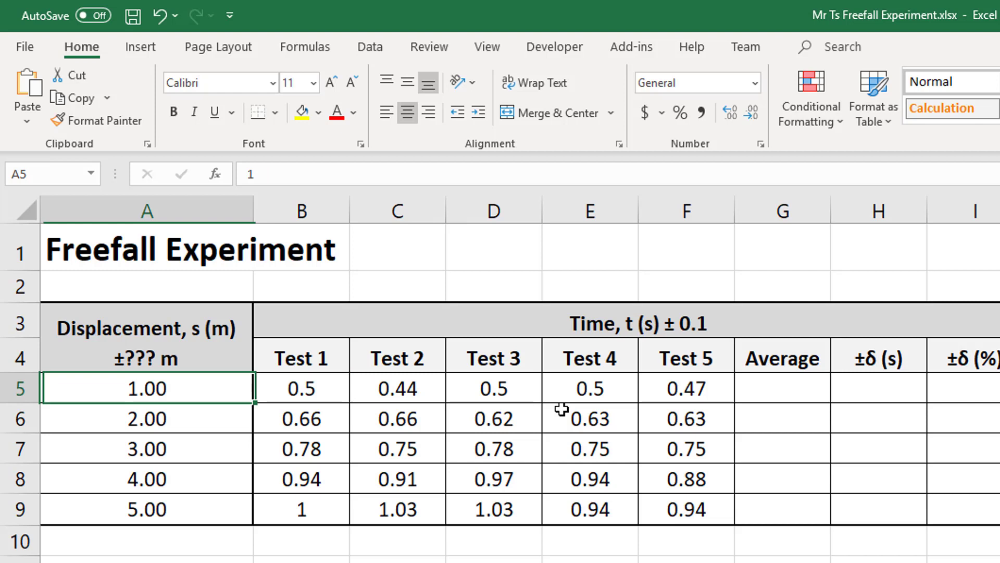
key("Right")
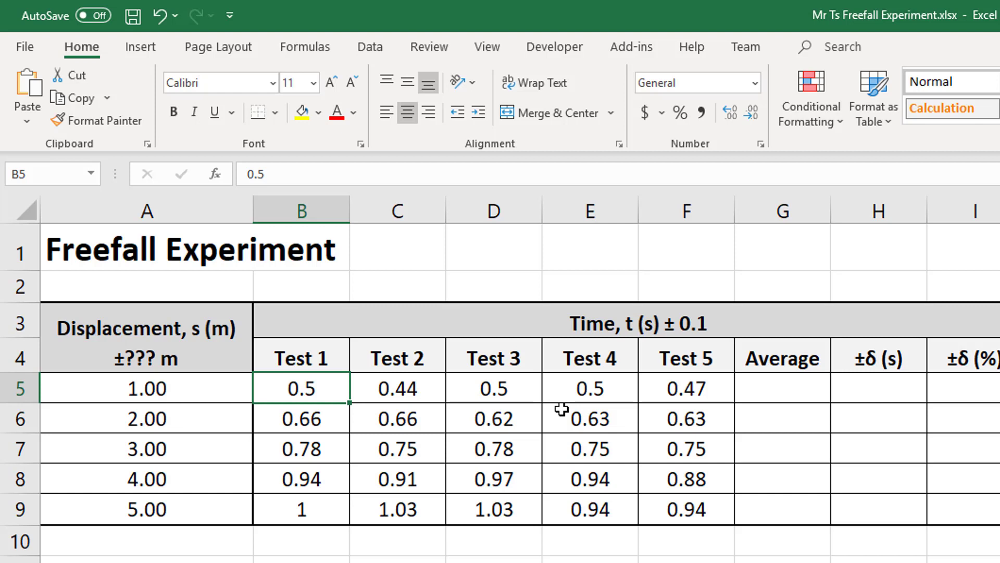
key("shift+Down")
key("shift+Down")
key("shift+Down")
key("shift+Down")
key("shift+Right")
key("shift+Right")
key("shift+Right")
key("shift+Right")
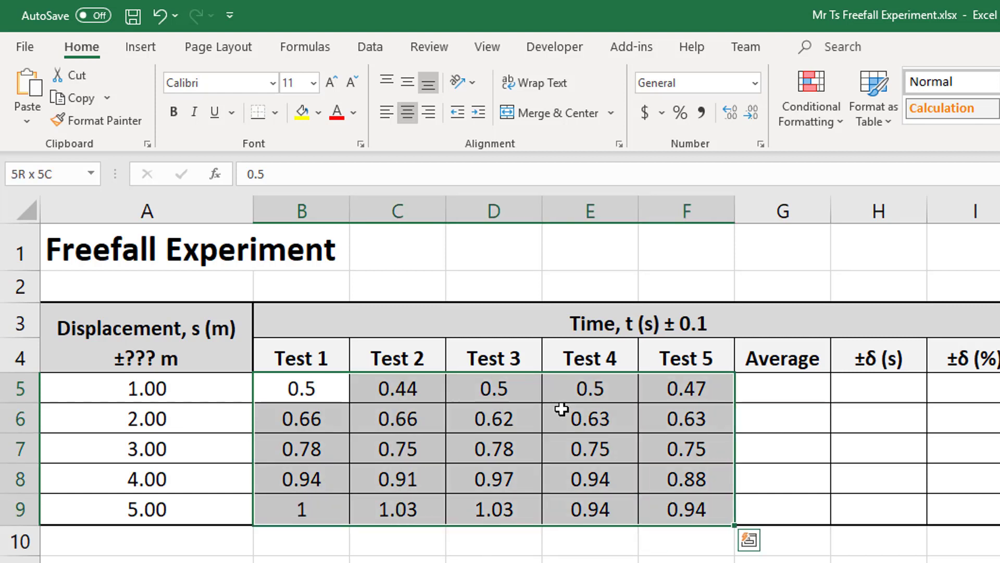
key("shift+Right")
key("shift+Right")
key("shift+Right")
key("shift+Right")
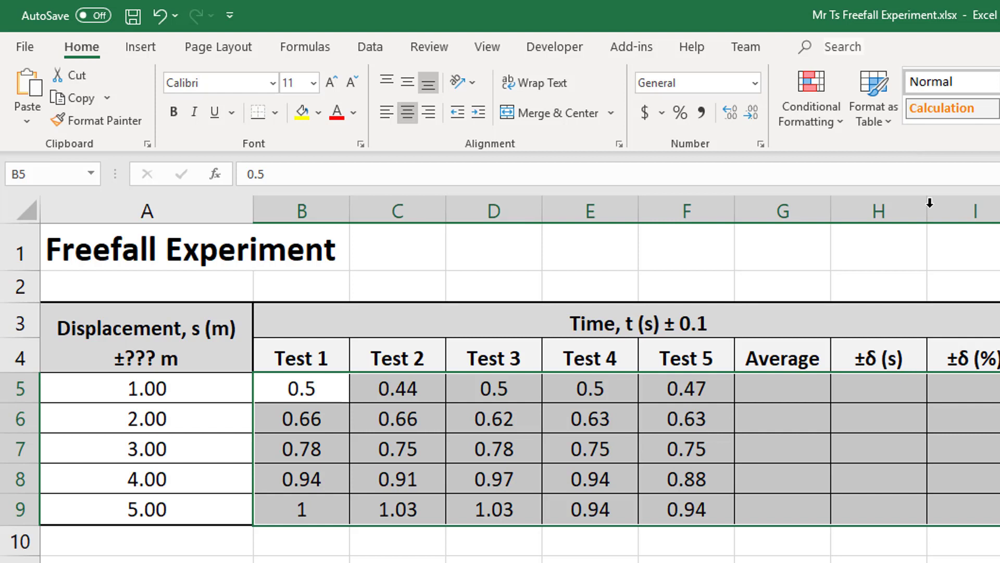
left_click(754, 83)
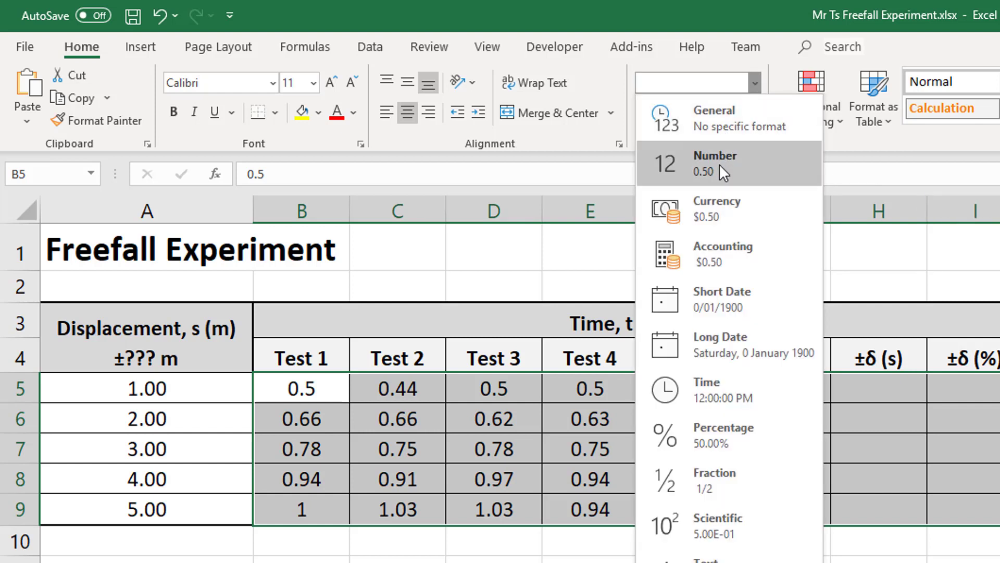
left_click(719, 164)
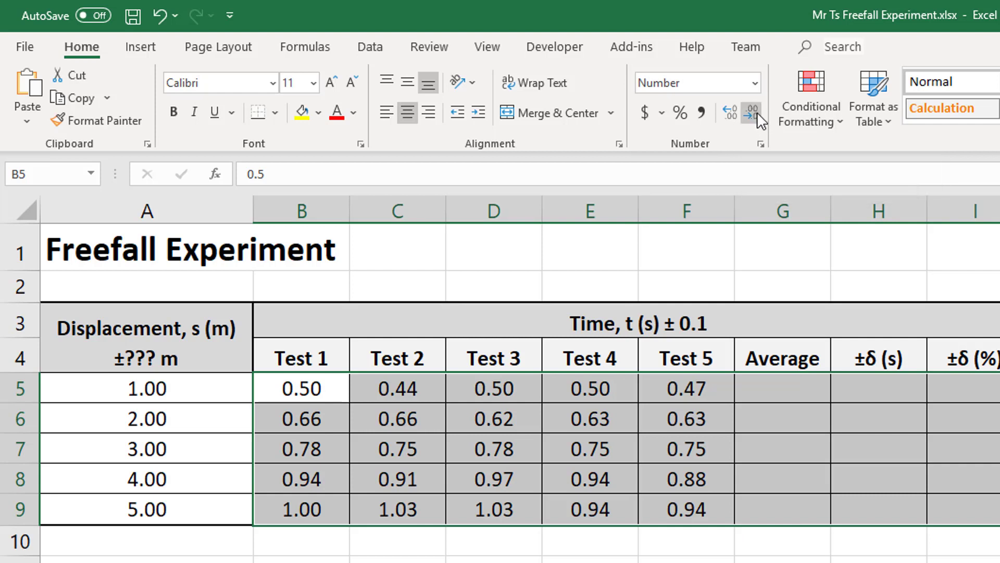
- Increase the displayed decimals of the selected cells to four places and reduce them back to two
left_click(729, 114)
left_click(730, 115)
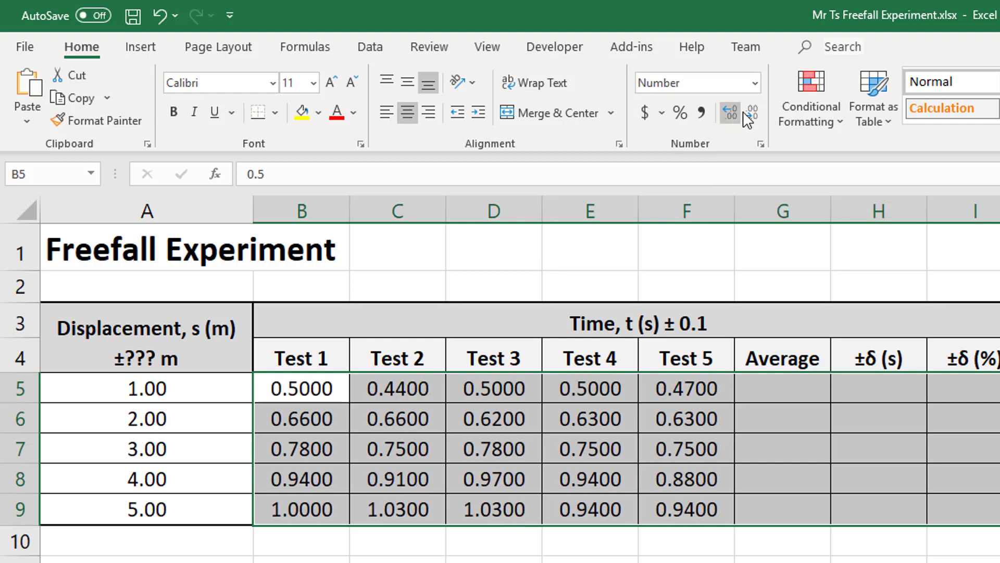
left_click(754, 111)
left_click(753, 111)
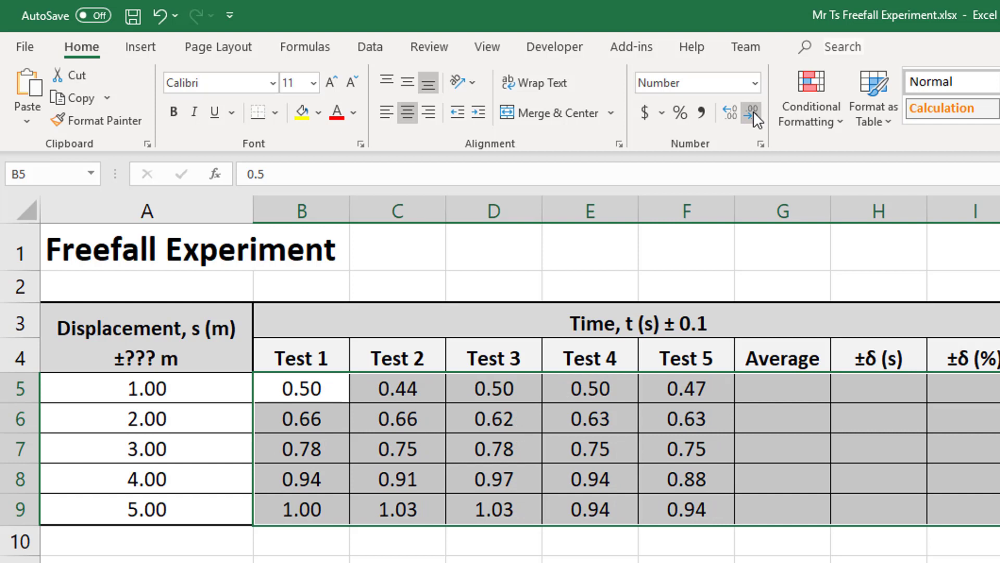
left_click(691, 548)
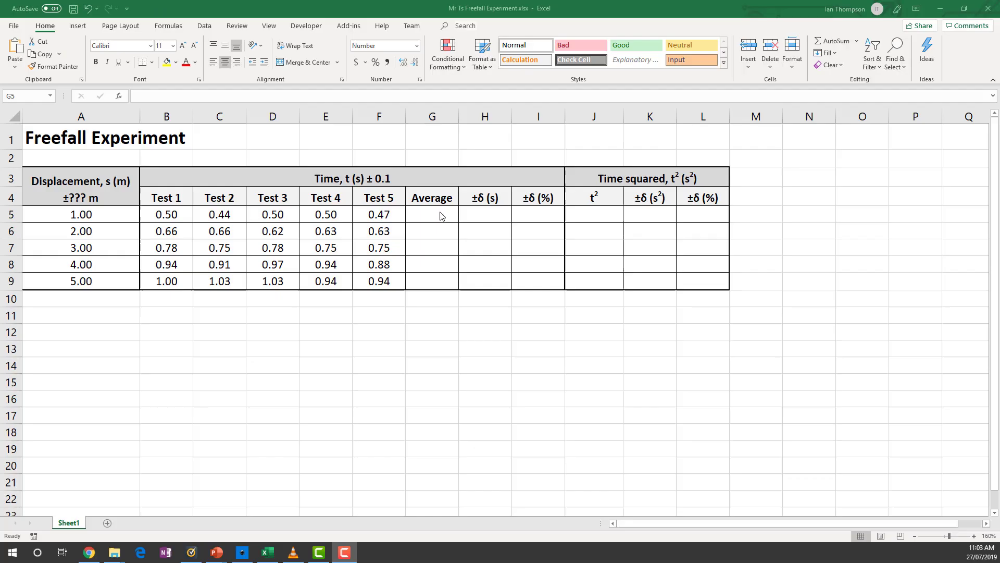
- Calculate the average of the five 1.00 m test times in G5 with =AVERAGE(B5:F5)
left_click(798, 389)
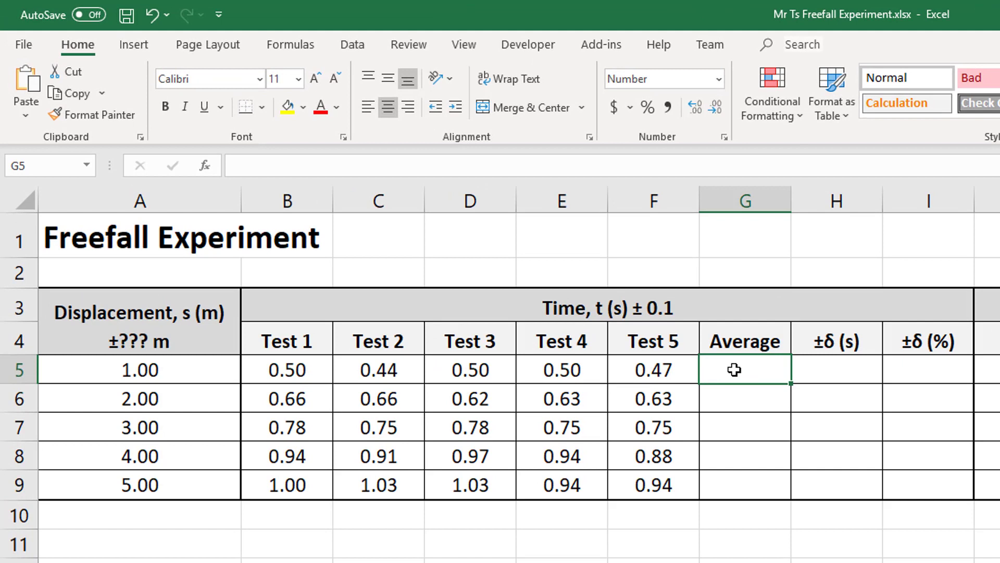
left_click_drag(306, 374, 675, 371)
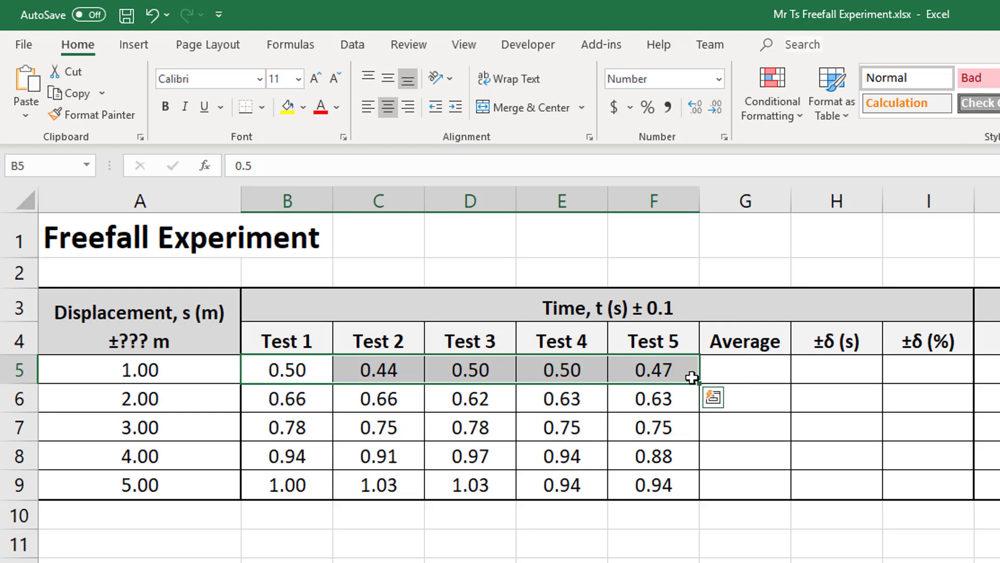
left_click(734, 370)
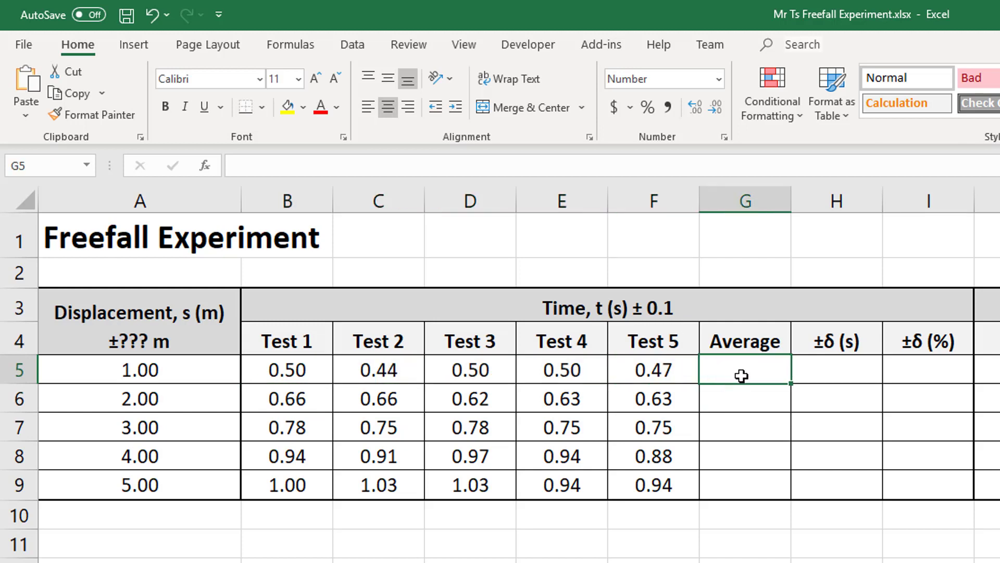
type("=")
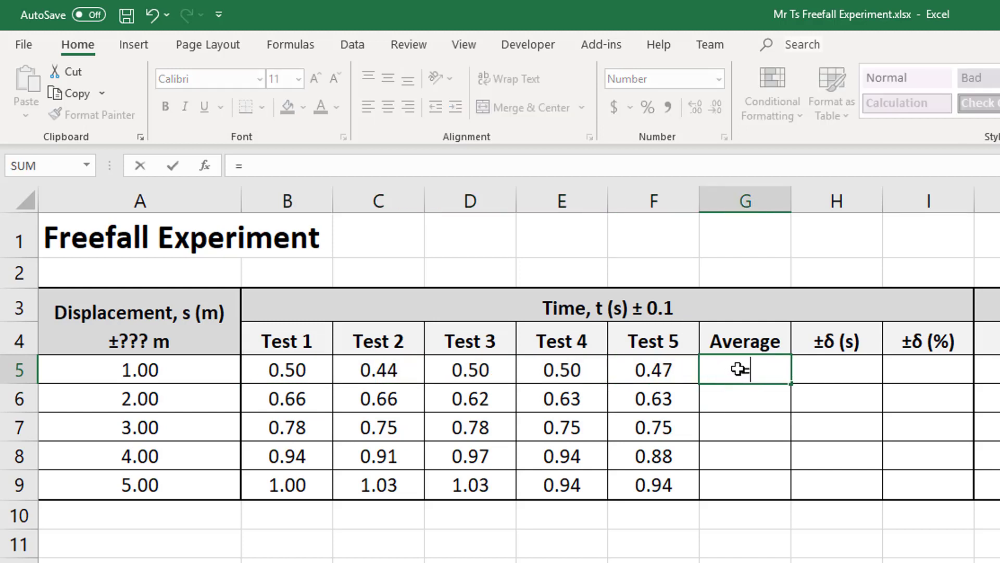
type("average")
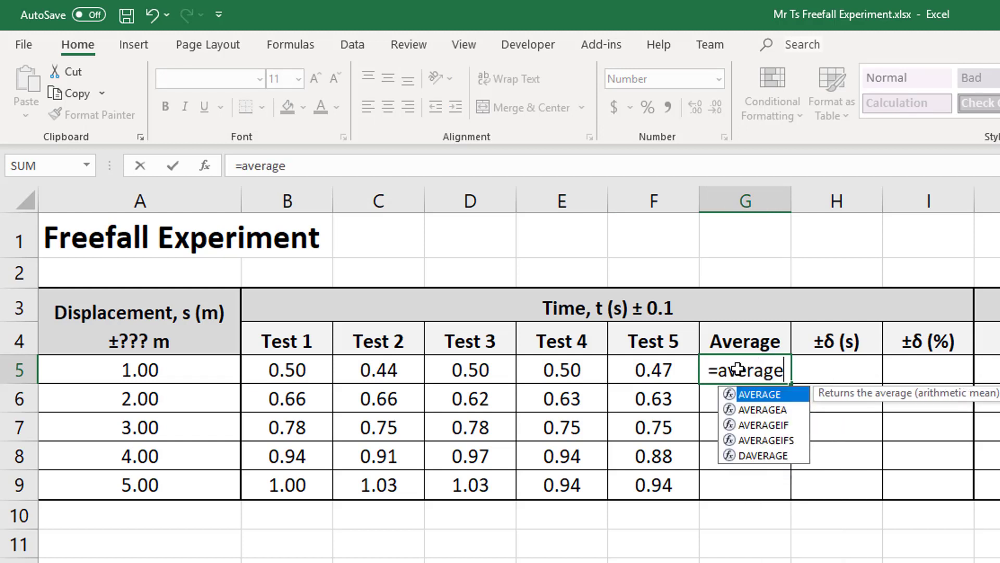
type("(")
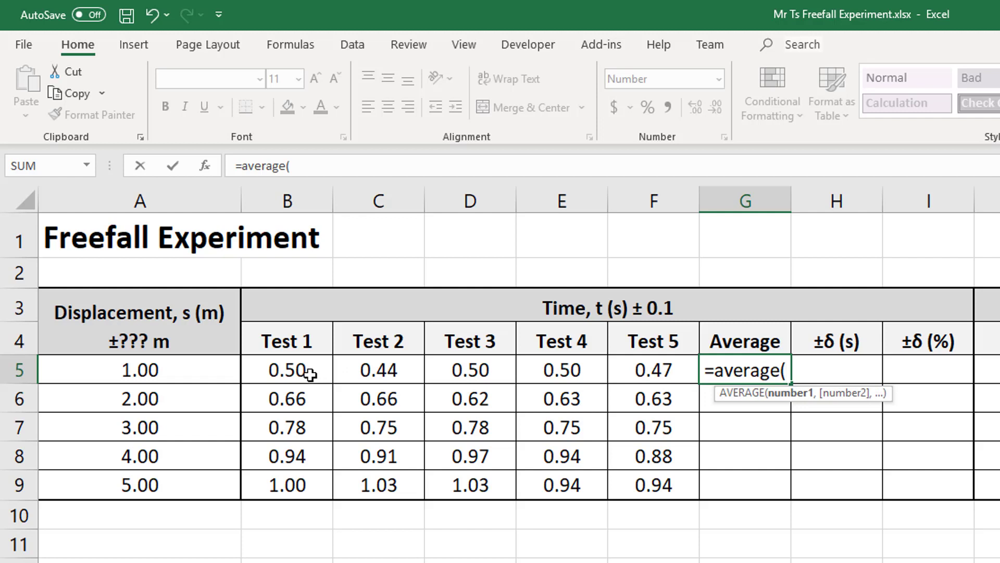
left_click_drag(307, 373, 670, 368)
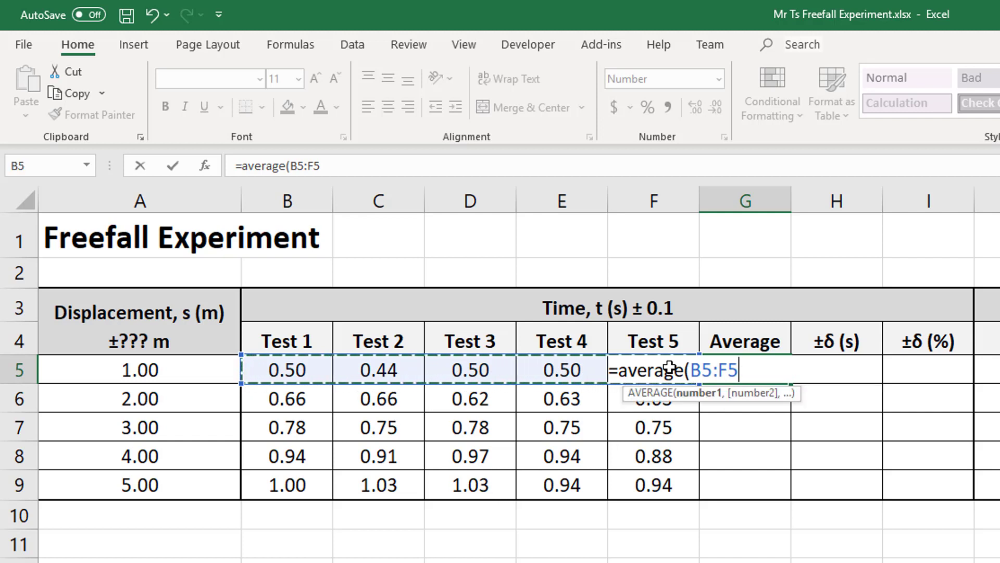
key("Return")
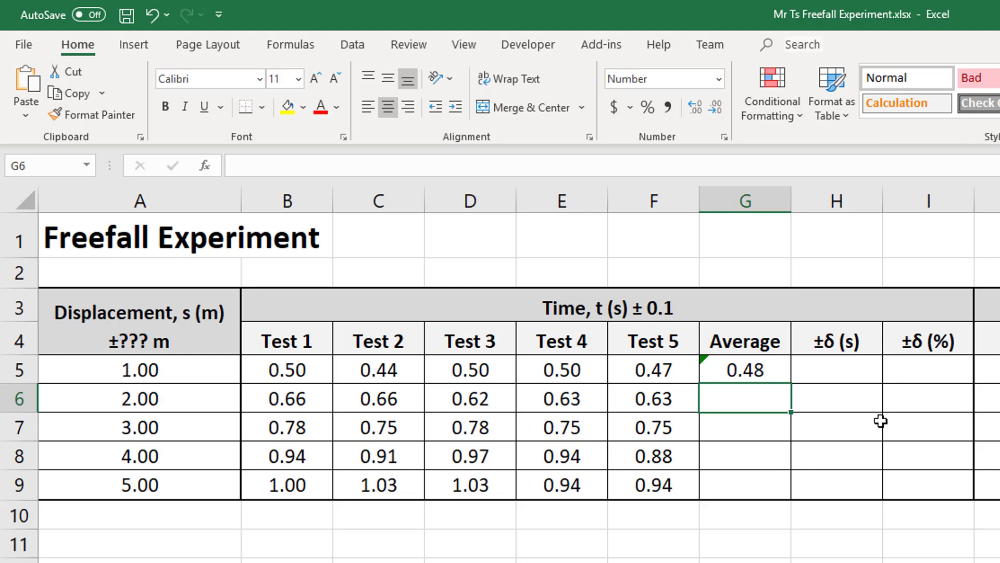
- Inspect the average formula in G5 and the cells it references
key("Up")
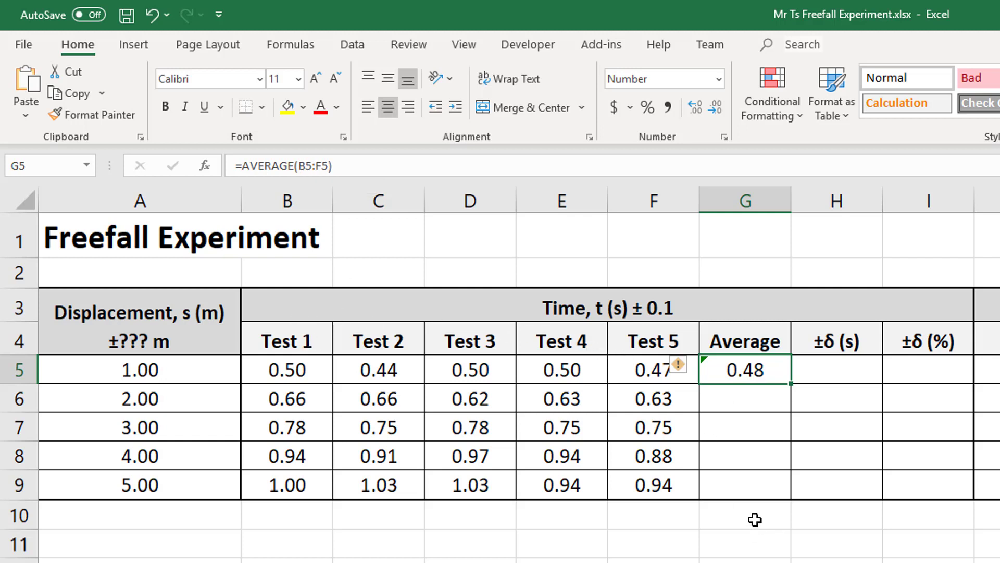
key("F2")
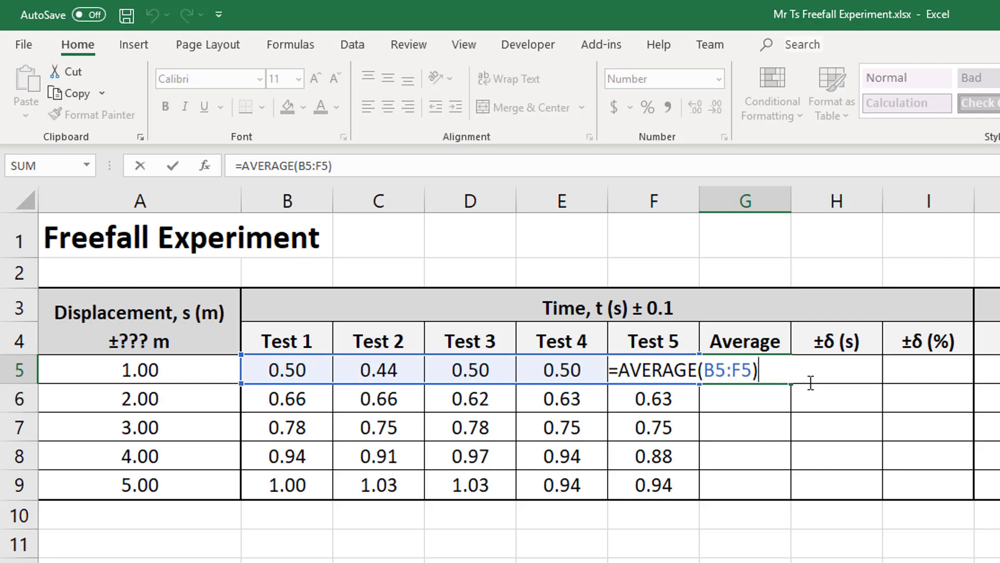
key("Return")
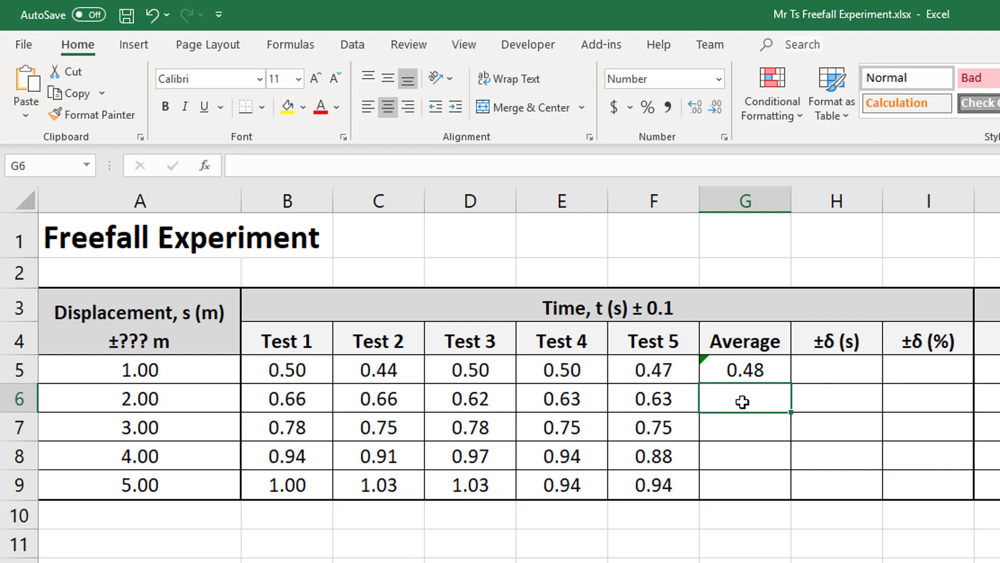
- Fill the G5 average formula down through G9 for the remaining displacements
left_click(744, 429)
left_click(748, 465)
left_click(747, 482)
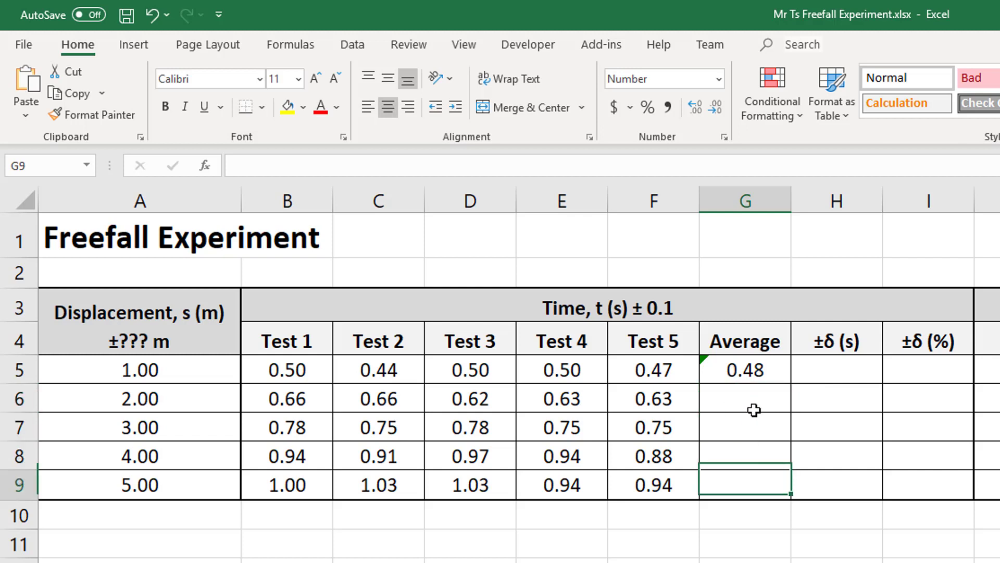
left_click(760, 371)
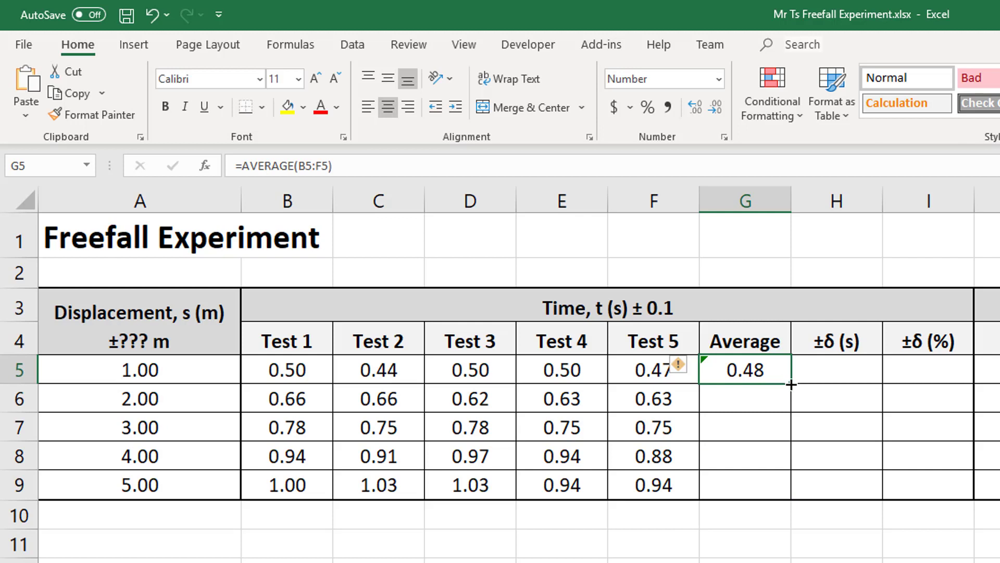
left_click_drag(792, 397, 778, 495)
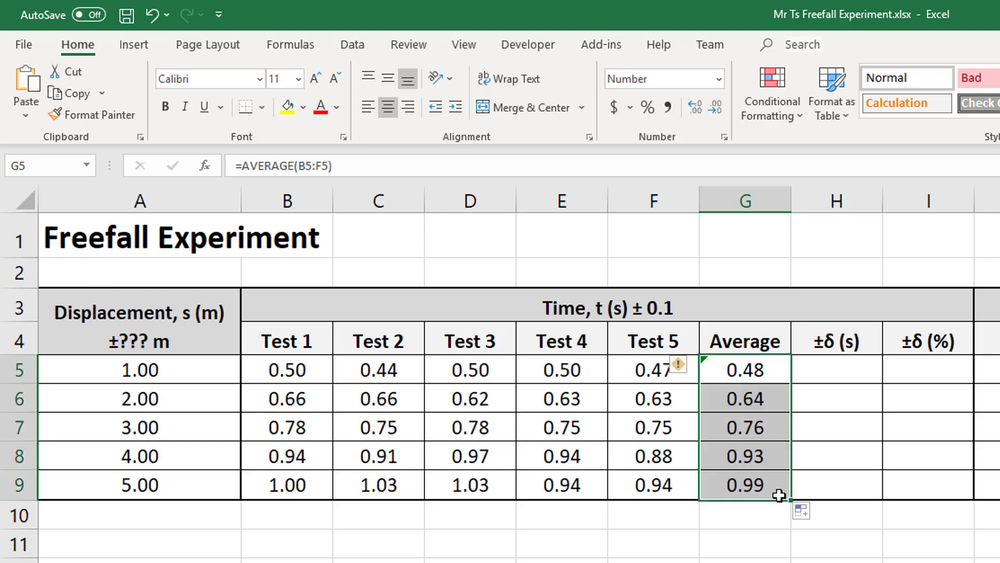
left_click(761, 520)
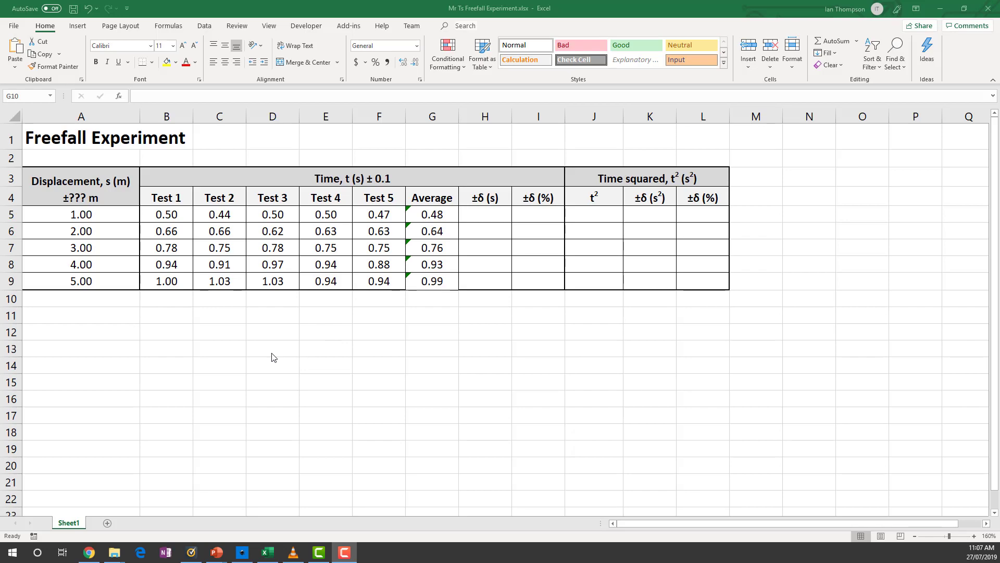
scroll(273, 358, "down", 1)
scroll(274, 357, "down", 1)
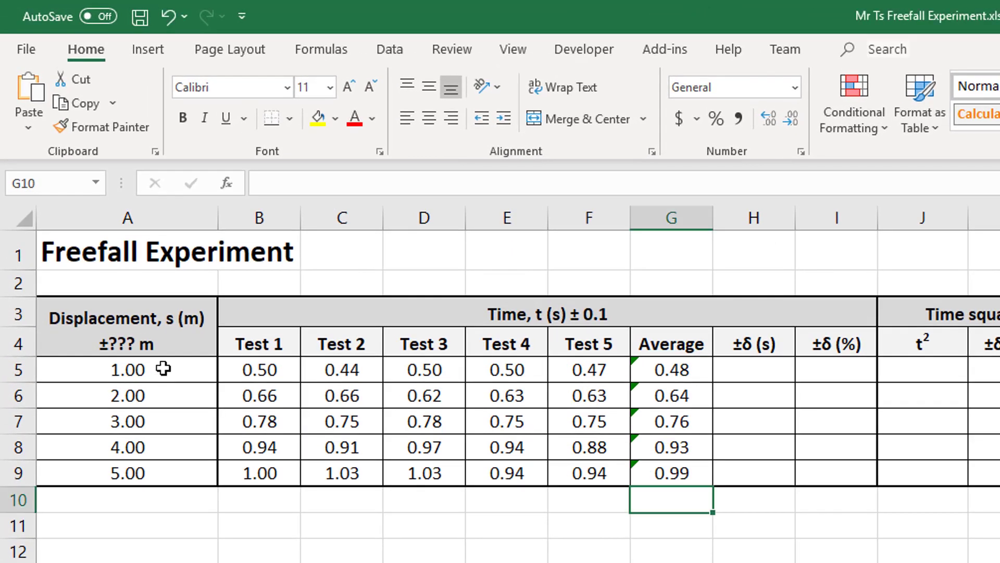
left_click_drag(163, 369, 157, 475)
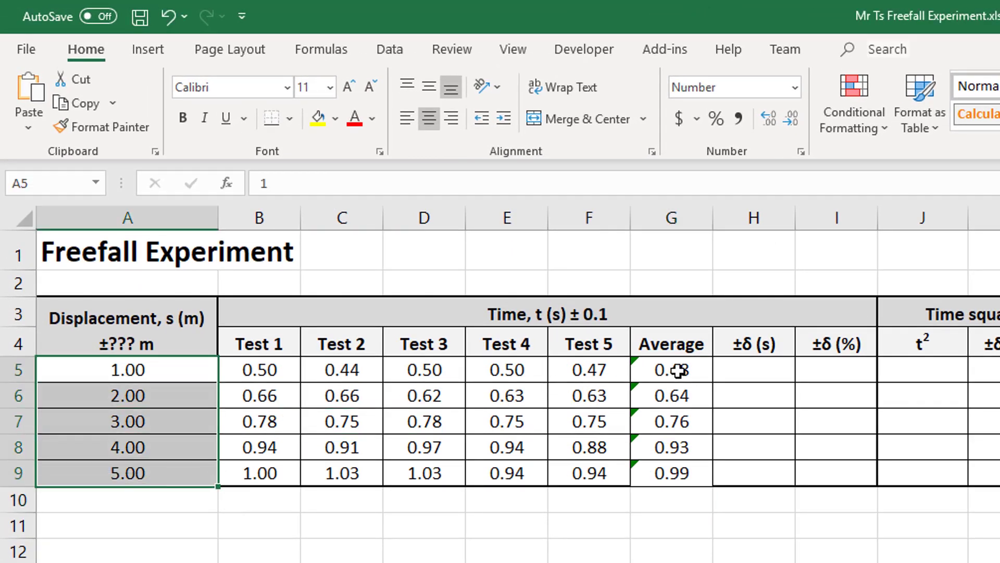
left_click_drag(677, 370, 665, 471)
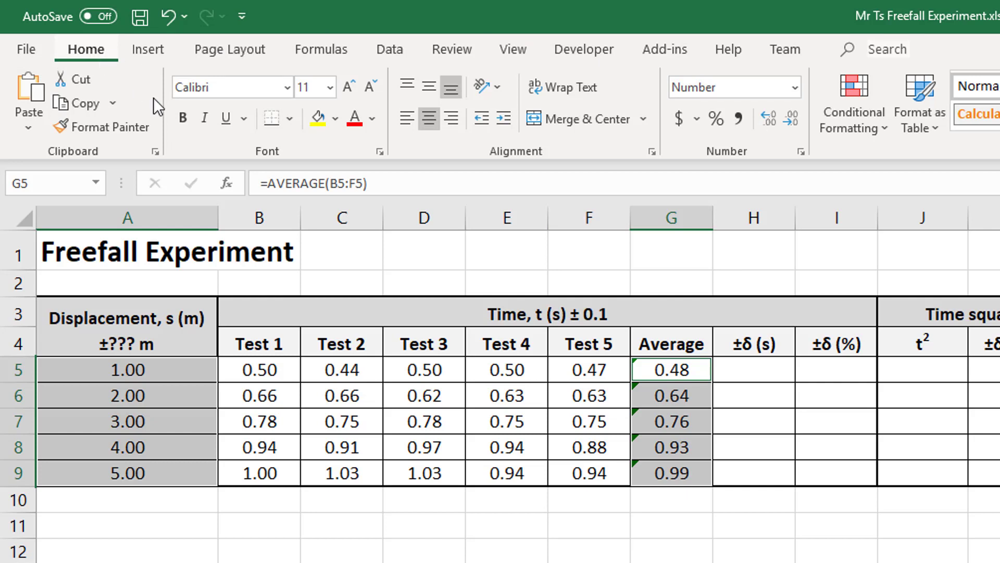
left_click(159, 50)
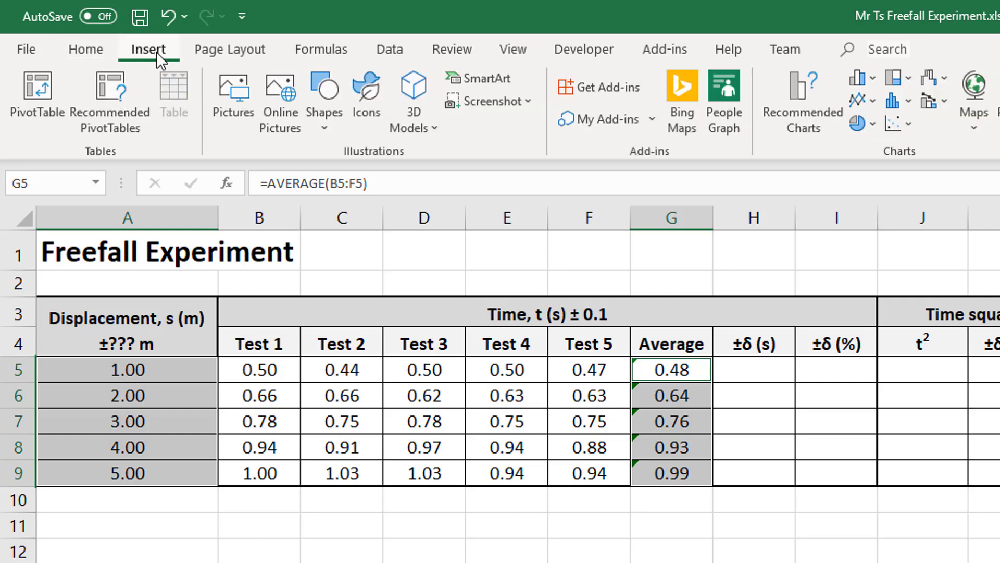
left_click(664, 555)
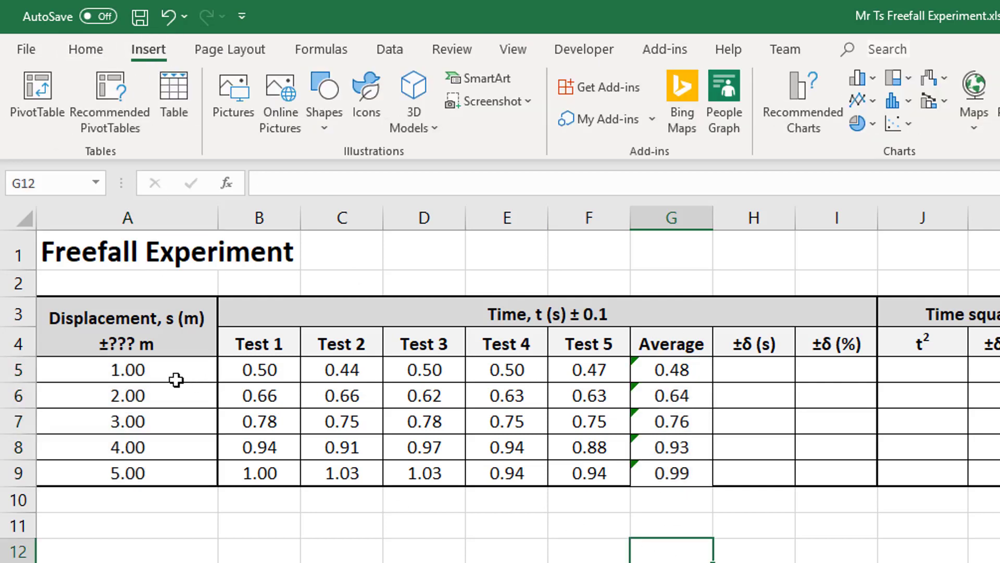
- Insert a markers-only scatter chart from displacements A5:A9 and average times G5:G9, and place it below the table
left_click_drag(182, 373, 180, 478)
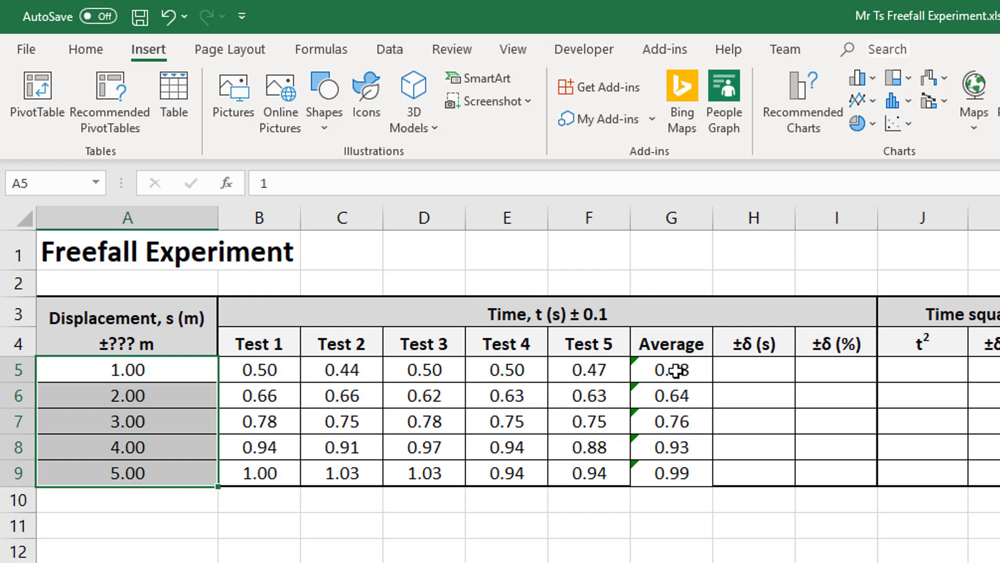
left_click_drag(675, 371, 665, 479)
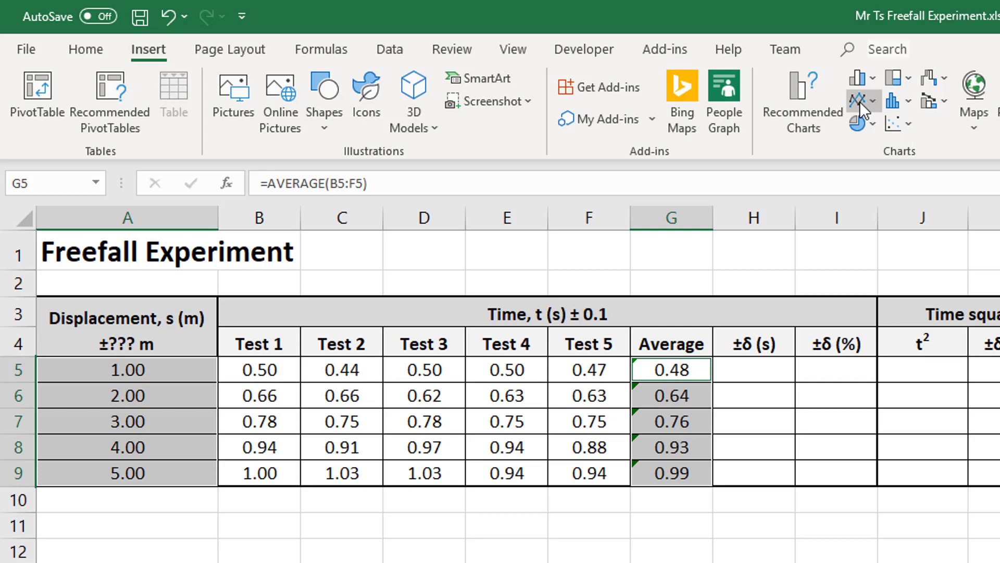
left_click(911, 125)
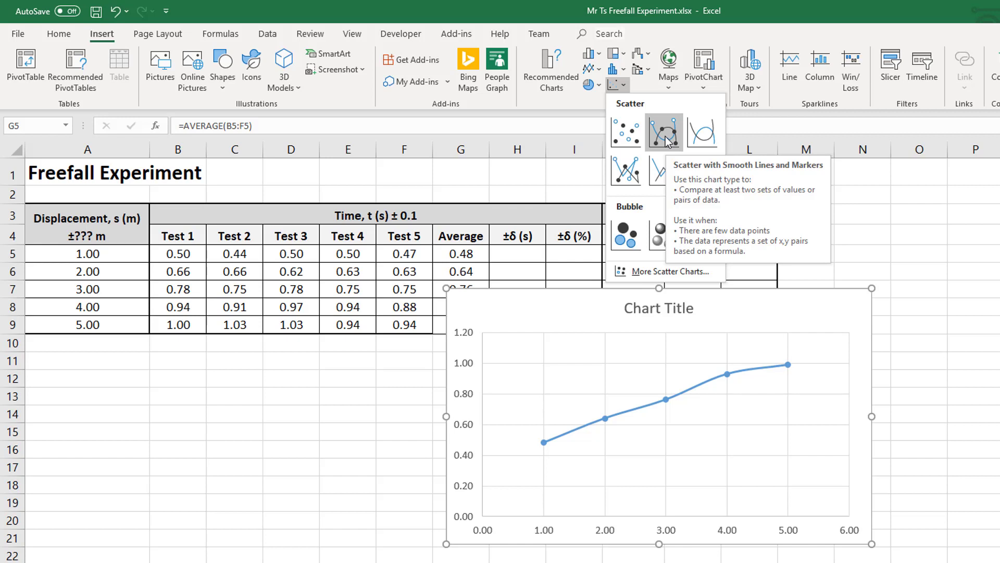
left_click(631, 140)
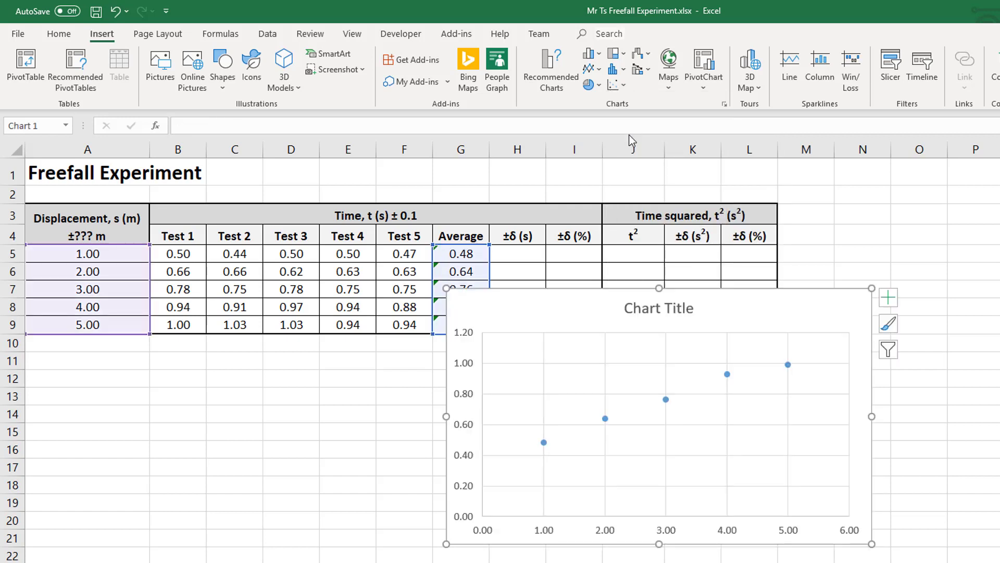
left_click_drag(752, 311, 446, 396)
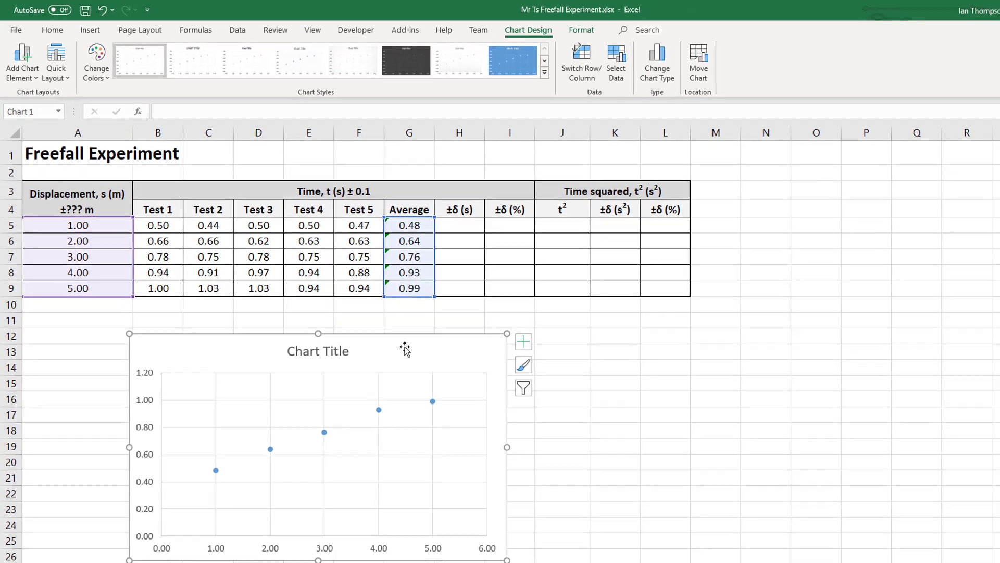
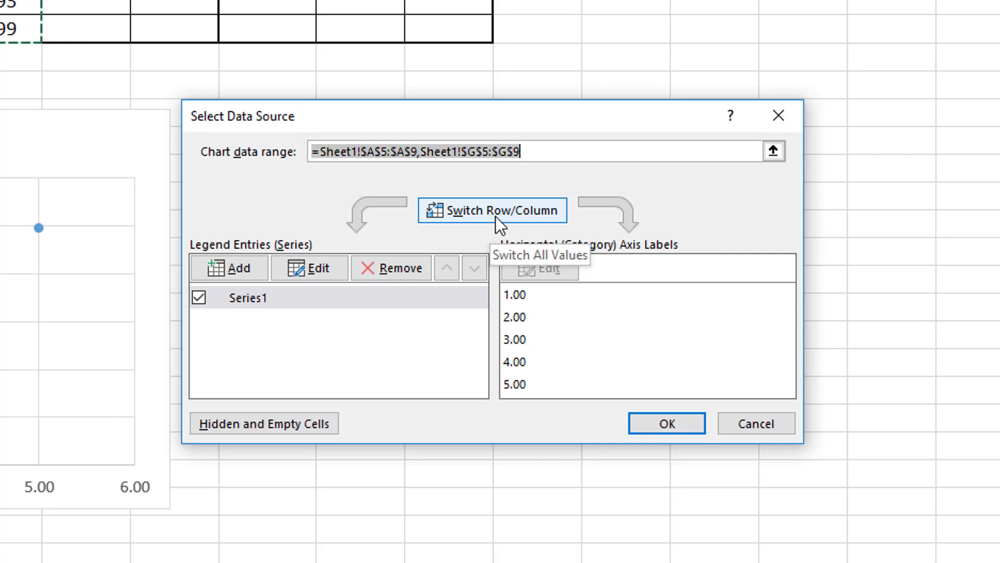
- Edit Series1 in the chart's data source so its X values come from the average times in G5:G9
left_click(253, 307)
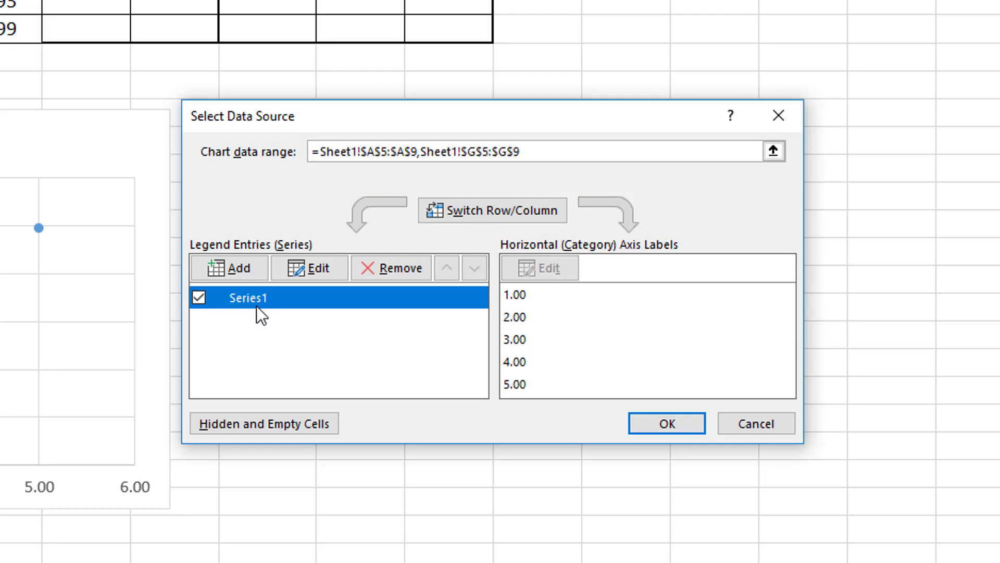
left_click(324, 267)
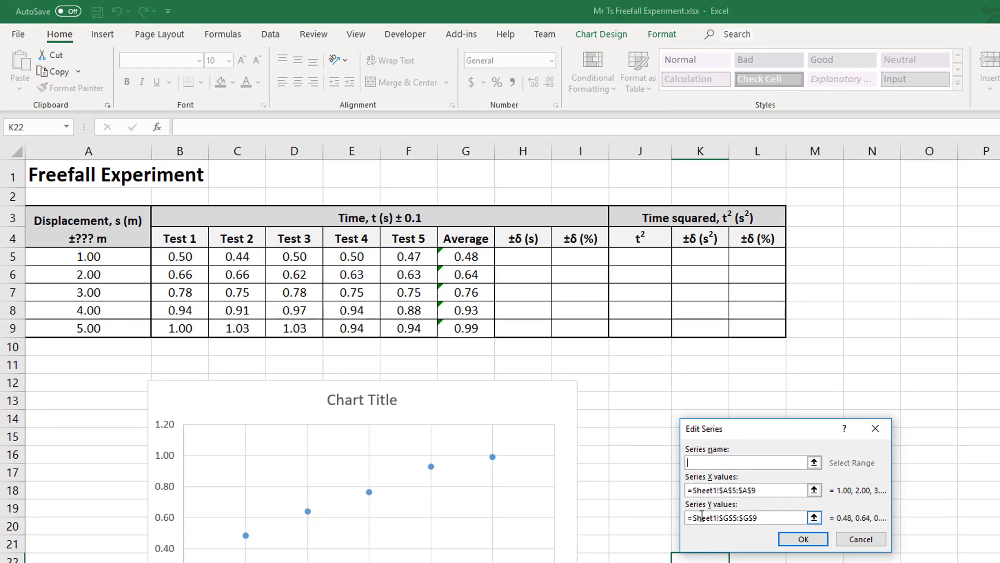
left_click(372, 337)
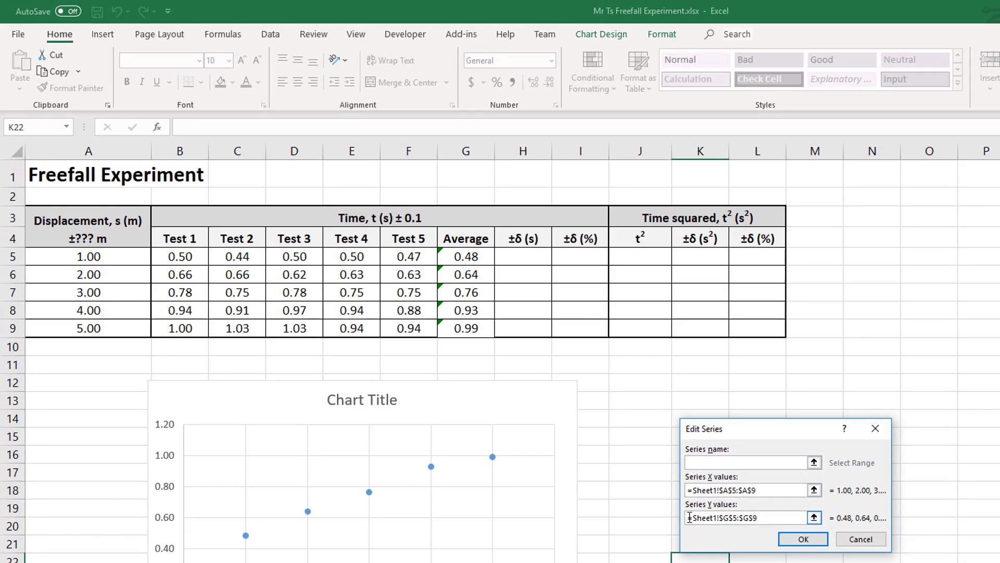
left_click(814, 490)
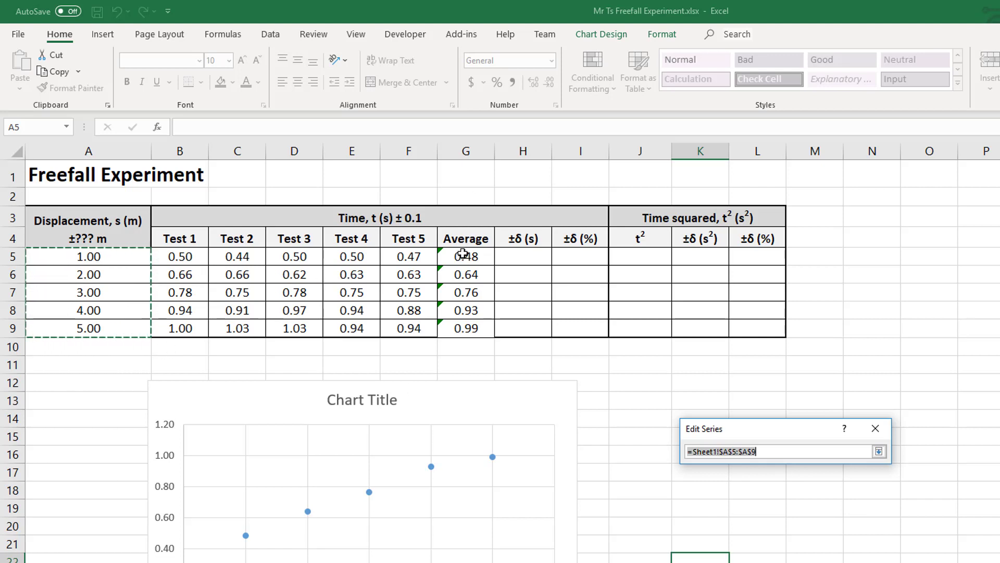
left_click_drag(463, 253, 468, 330)
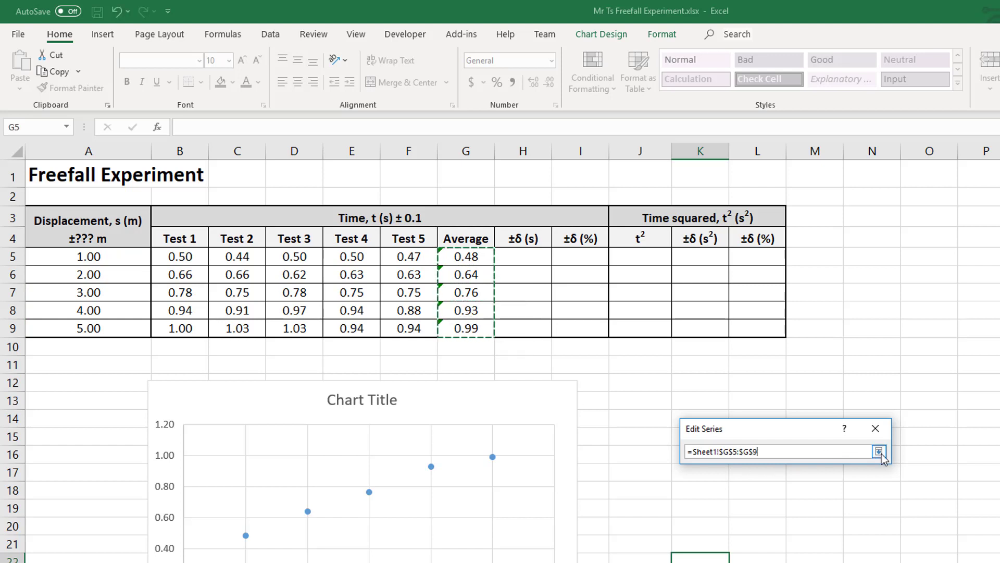
left_click(879, 453)
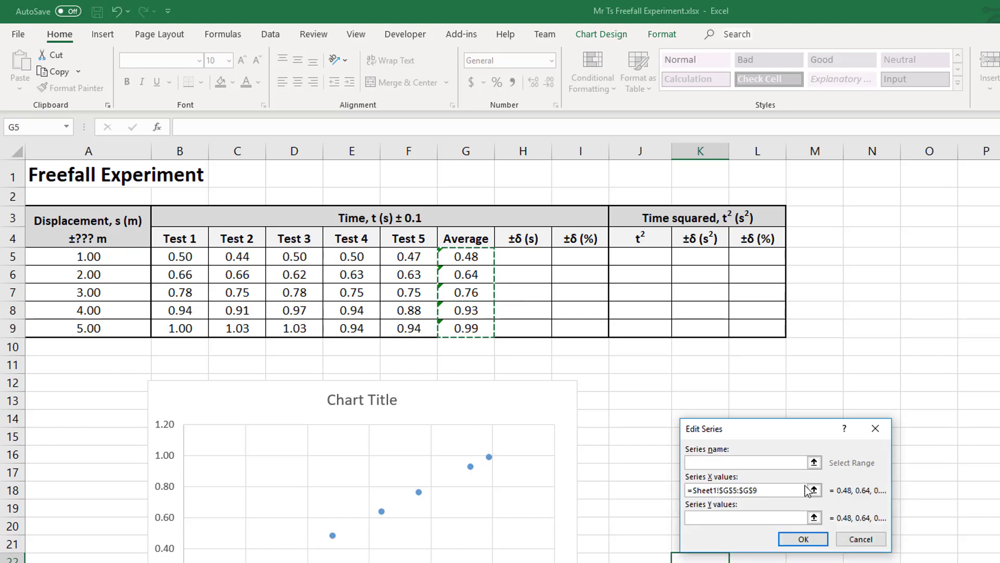
- Set the series' Y values to the displacements in A5:A9 and apply the chart's data source changes
left_click(818, 519)
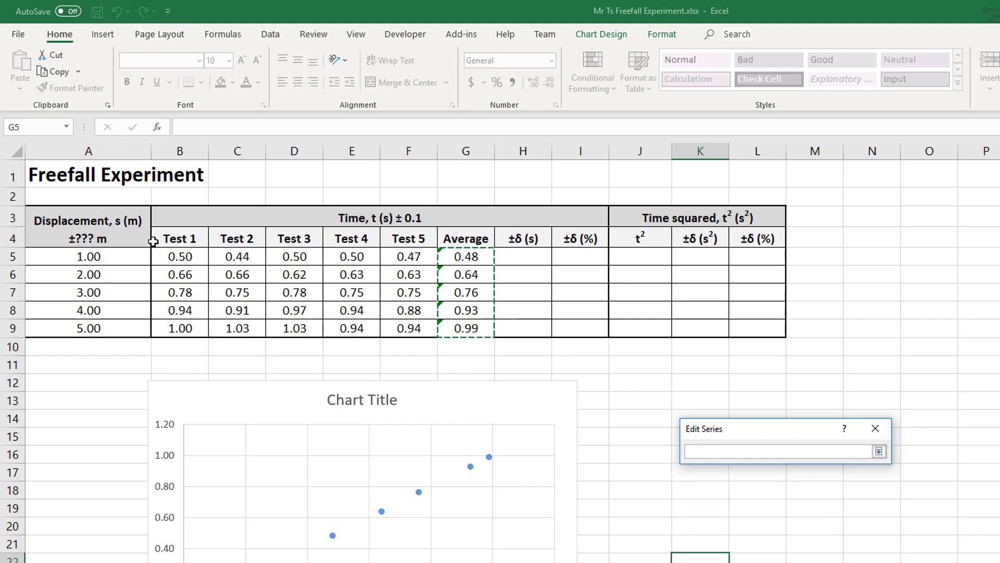
left_click_drag(127, 255, 153, 332)
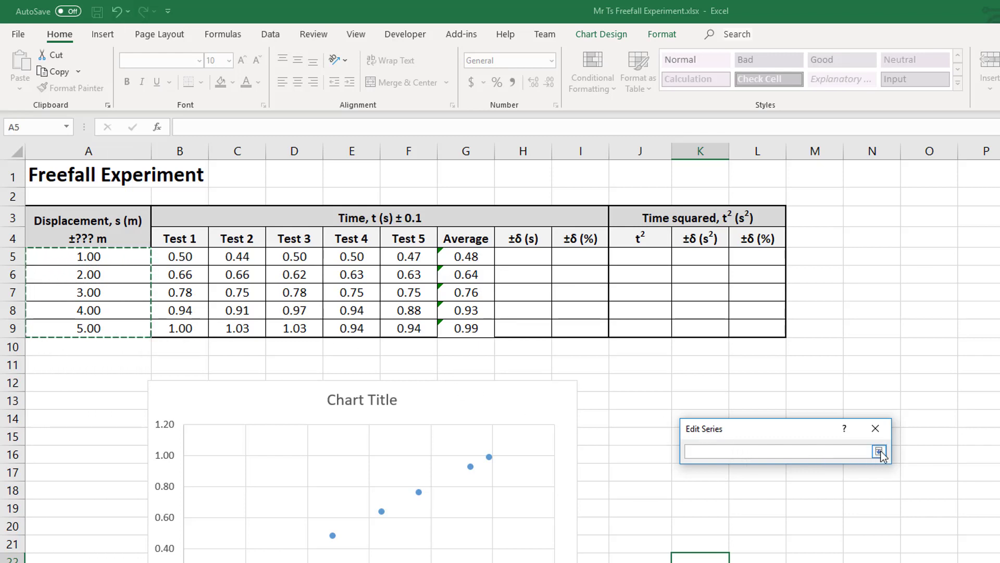
left_click(879, 451)
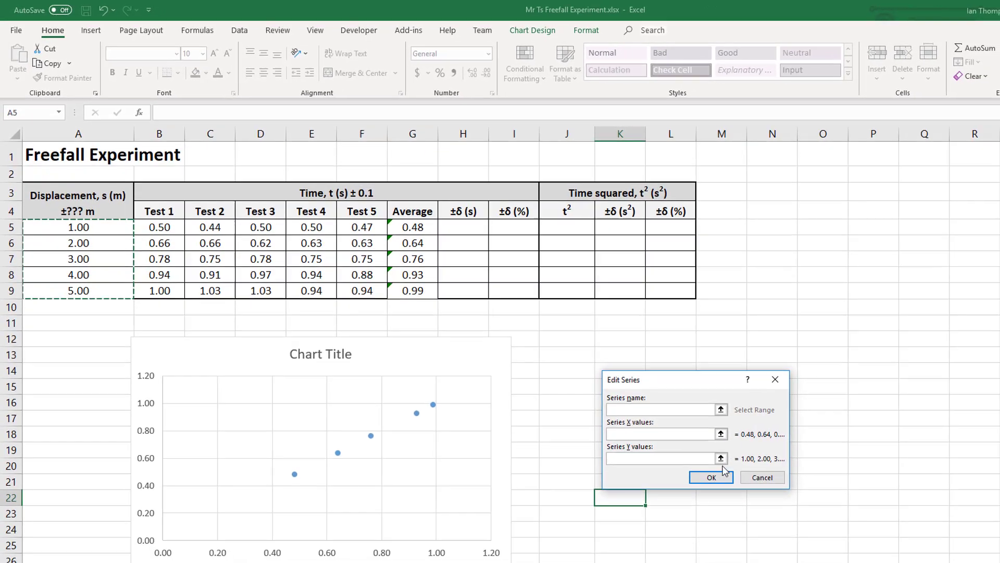
left_click(723, 475)
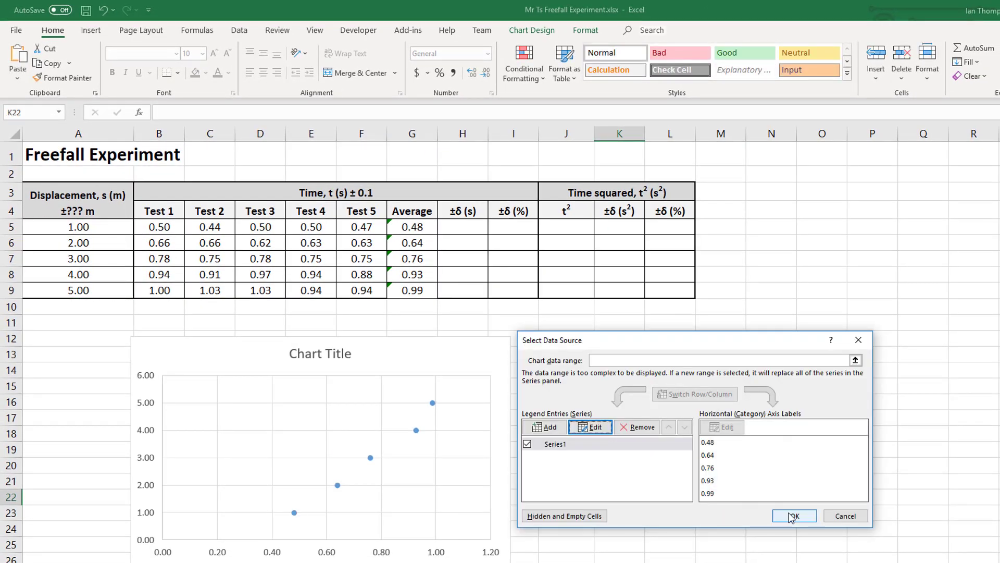
left_click(792, 516)
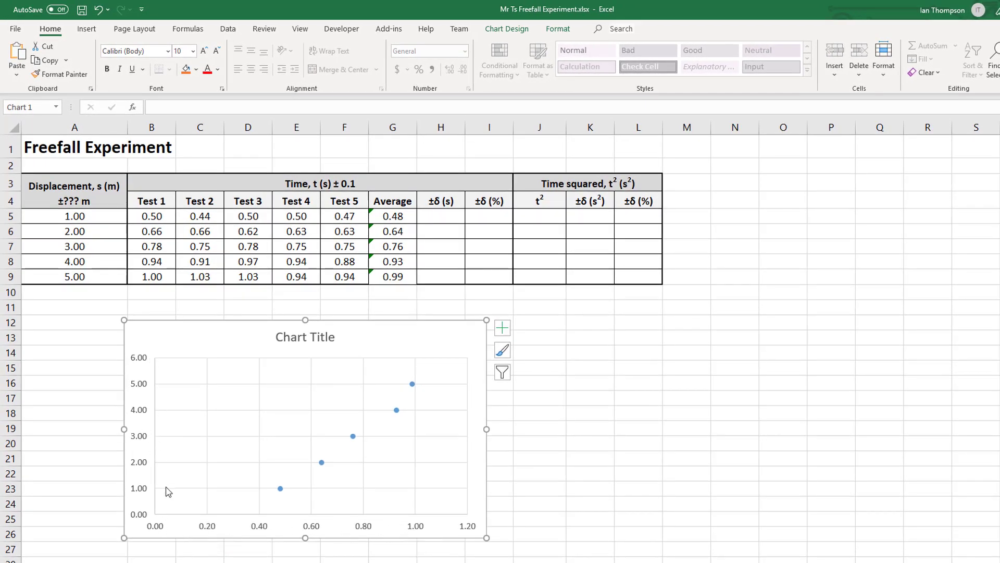
- Add axis titles to the chart and name the horizontal axis "Time, t (s)"
left_click(502, 331)
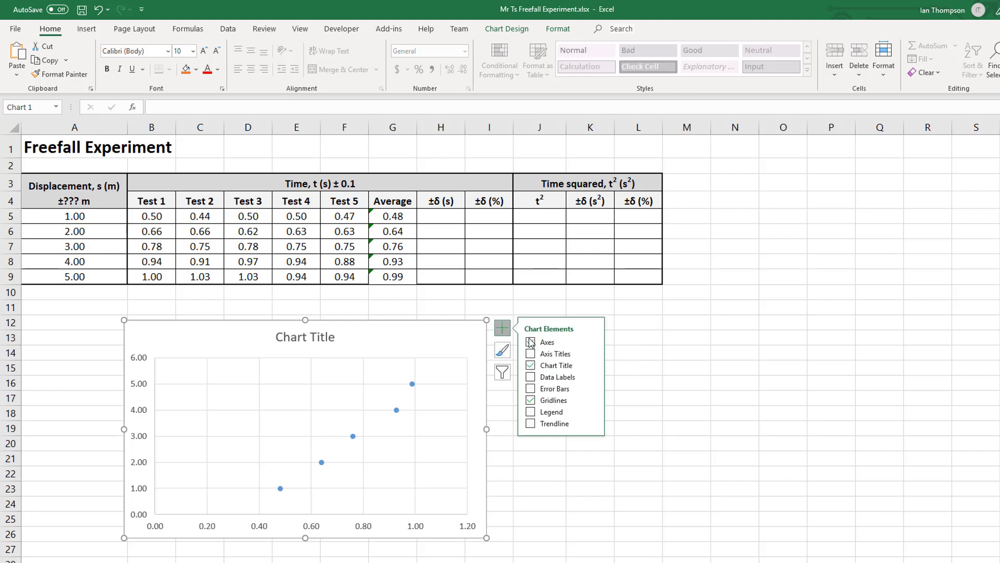
left_click(530, 354)
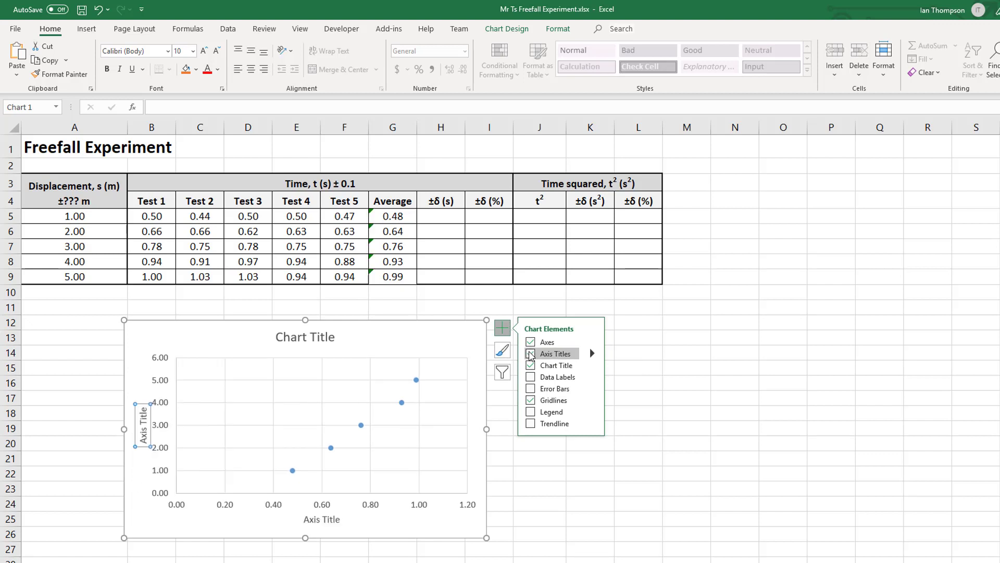
left_click(320, 519)
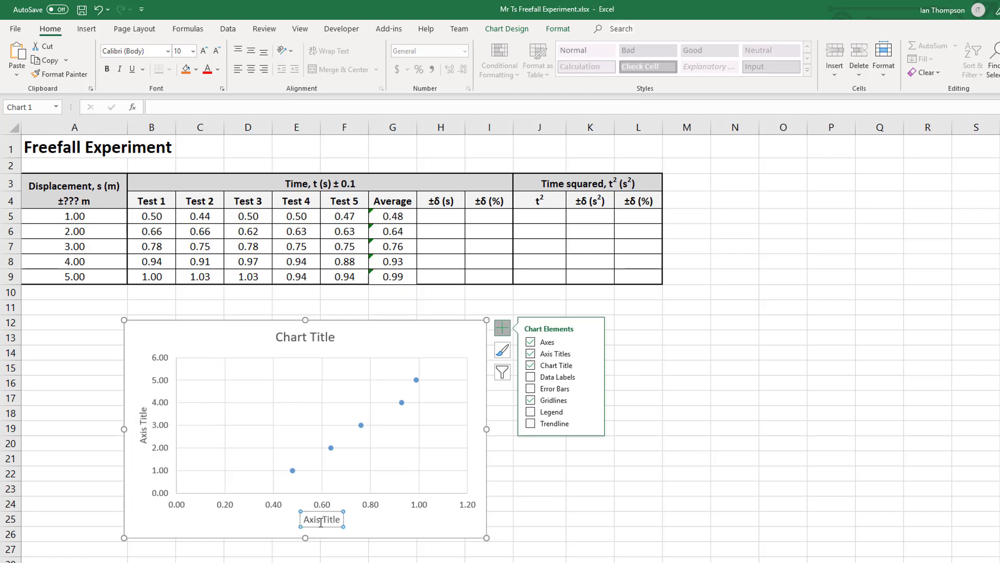
double_click(313, 519)
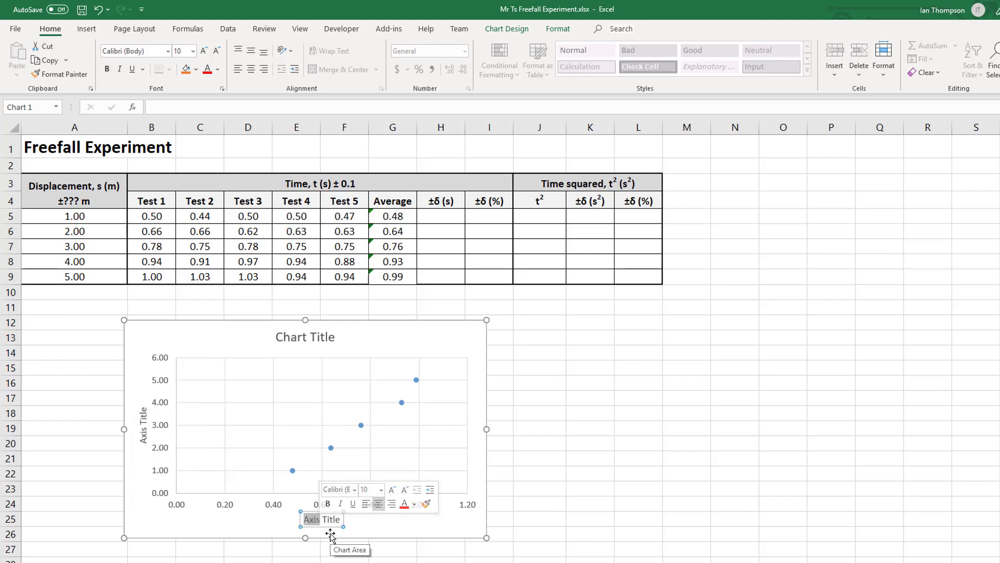
key("End")
key("ctrl+shift+Left")
key("ctrl+shift+Left")
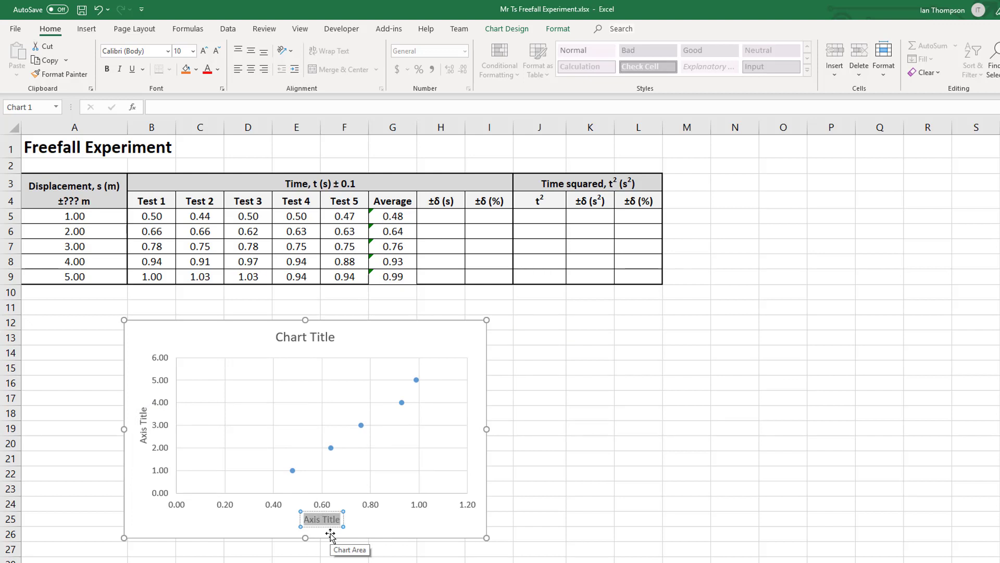
type("Time")
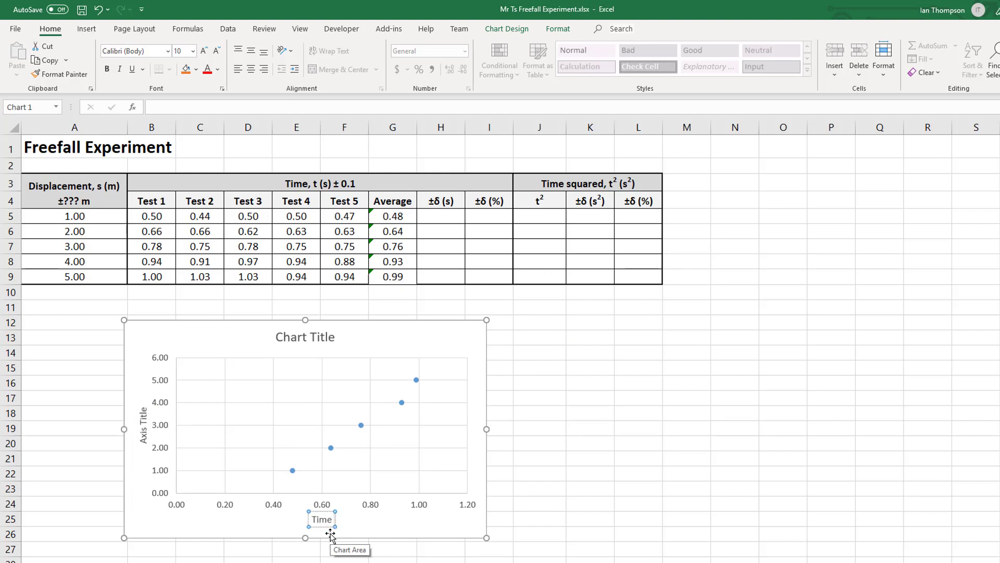
type(", t (s)")
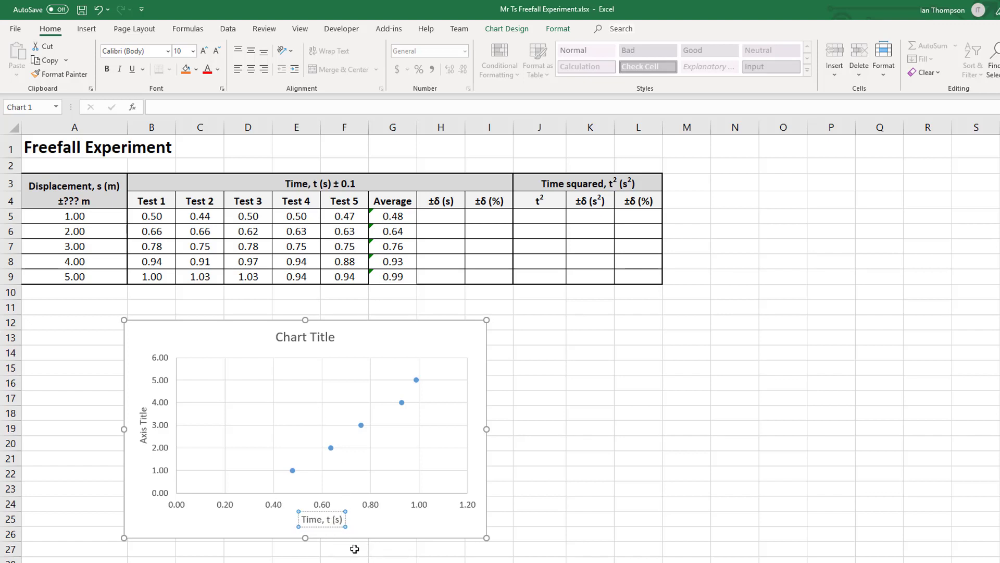
left_click(354, 549)
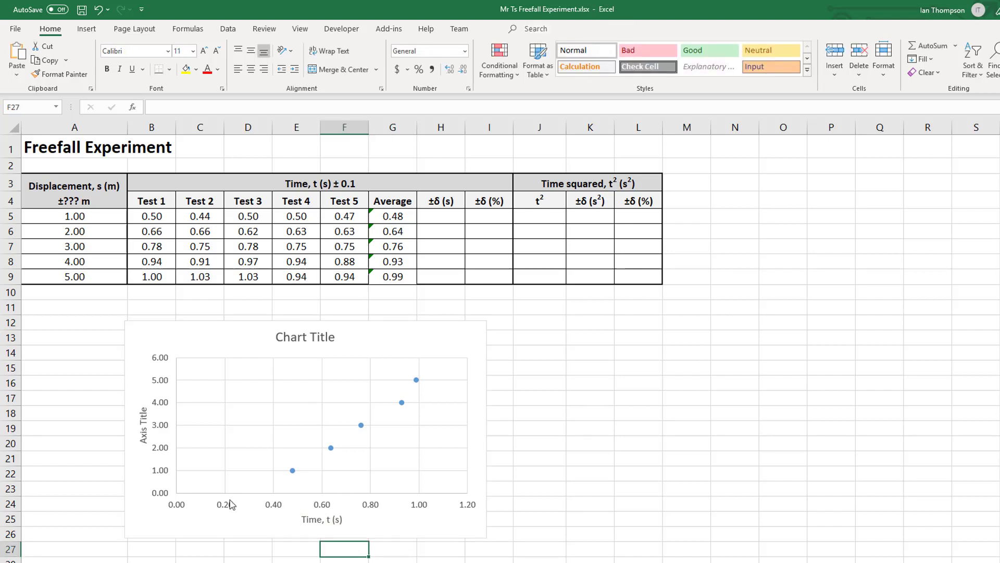
- Name the chart's vertical axis "Displacement, s (m)"
left_click(145, 430)
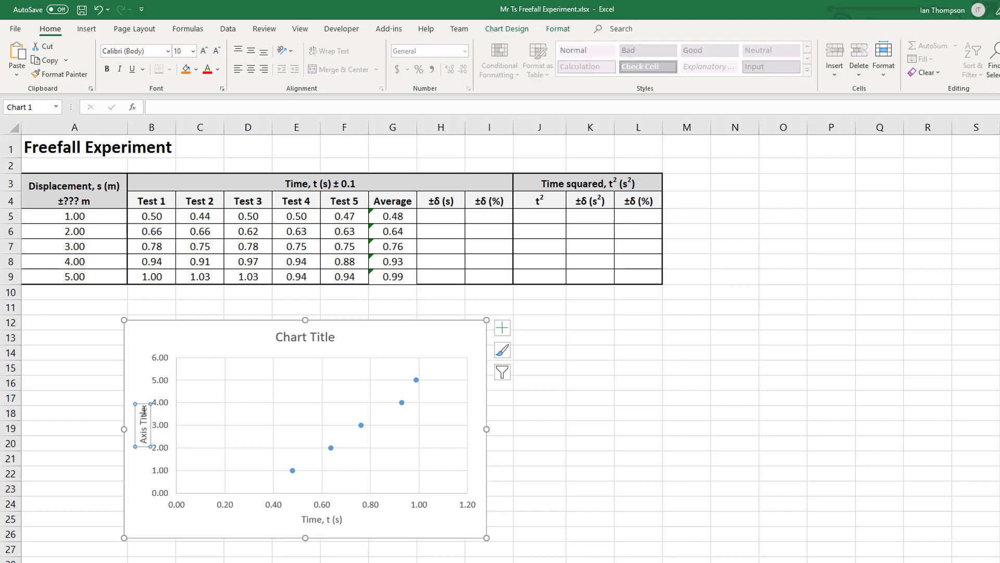
double_click(139, 424)
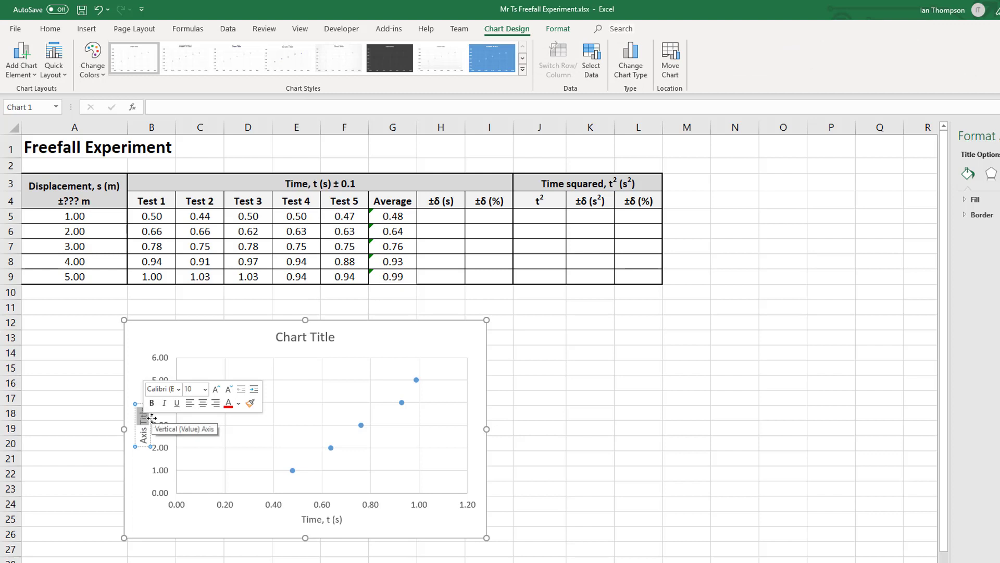
key("BackSpace")
key("BackSpace")
key("BackSpace")
key("BackSpace")
key("BackSpace")
key("BackSpace")
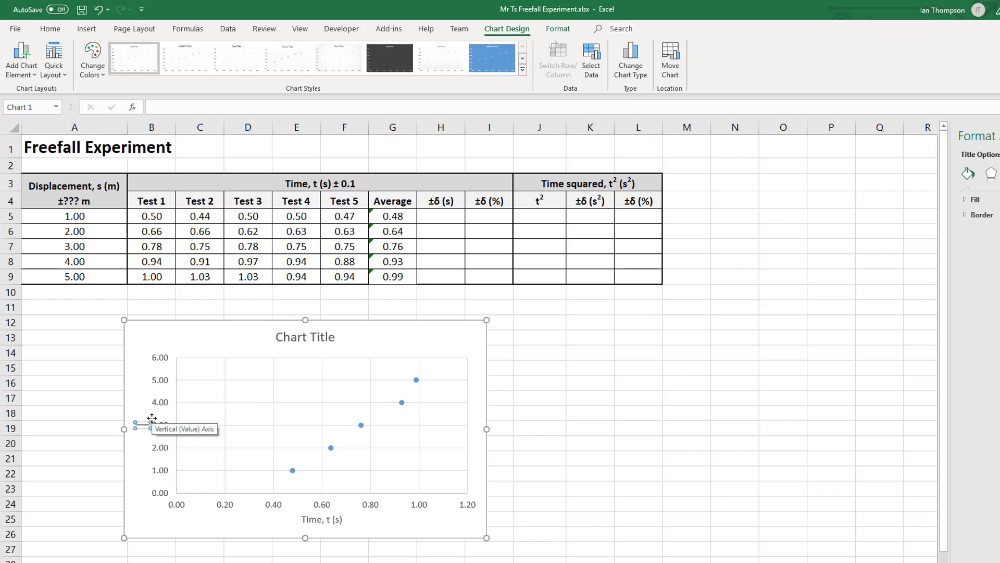
type("Displacem")
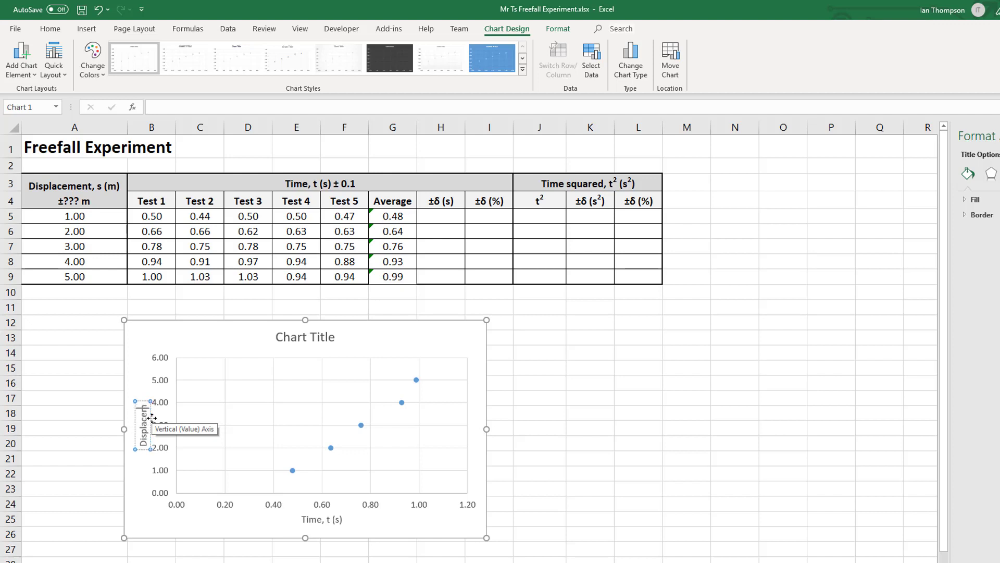
type("ent, s (")
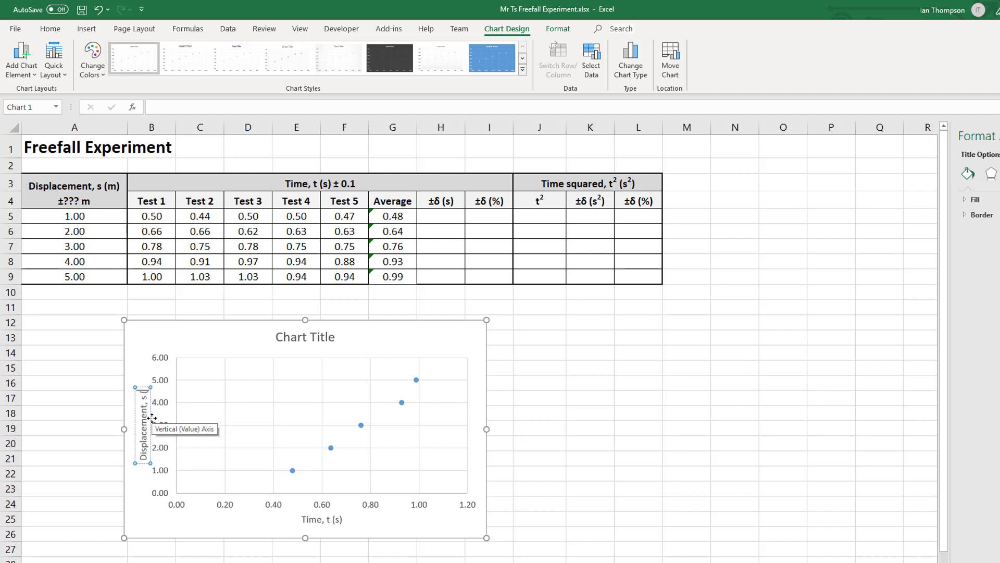
type("m)")
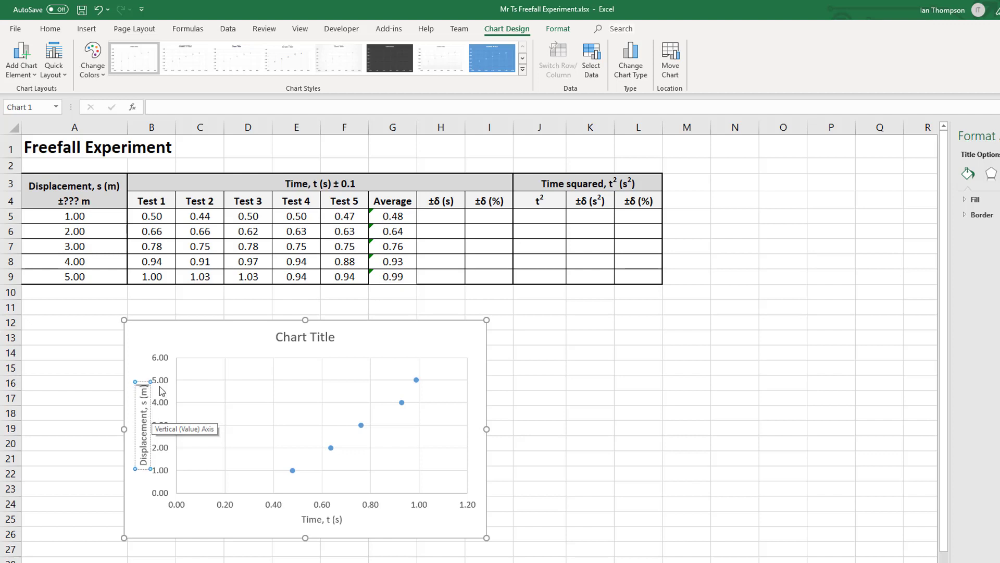
left_click(531, 398)
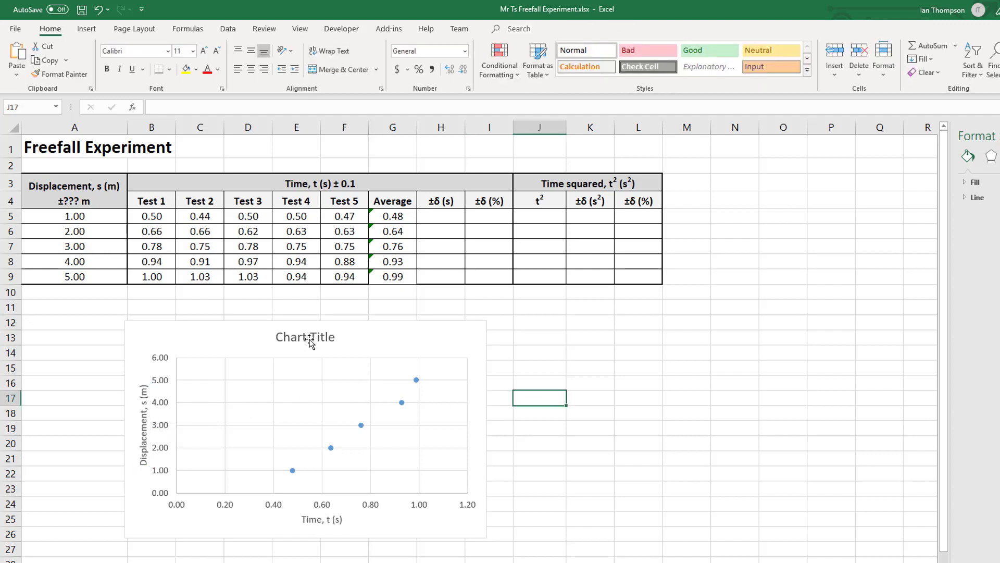
- Replace the placeholder chart title with "Displacement-time graph of freefall data"
left_click(303, 340)
double_click(304, 340)
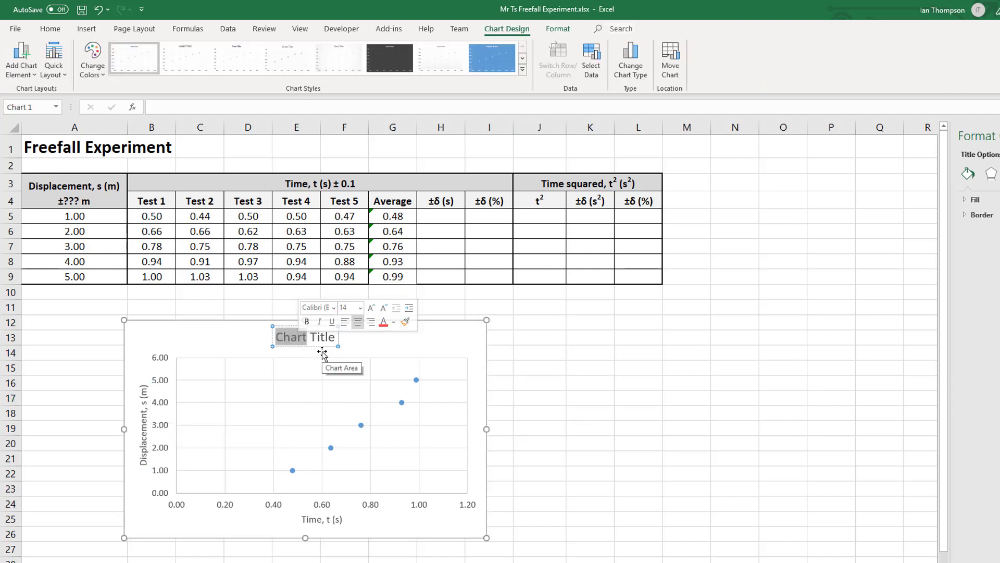
key("ctrl+a")
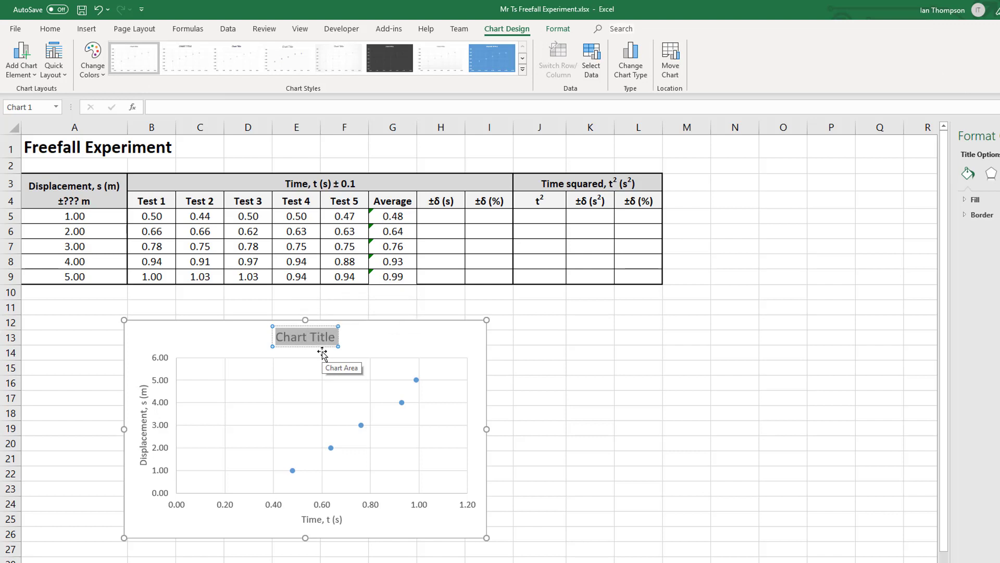
type("Time")
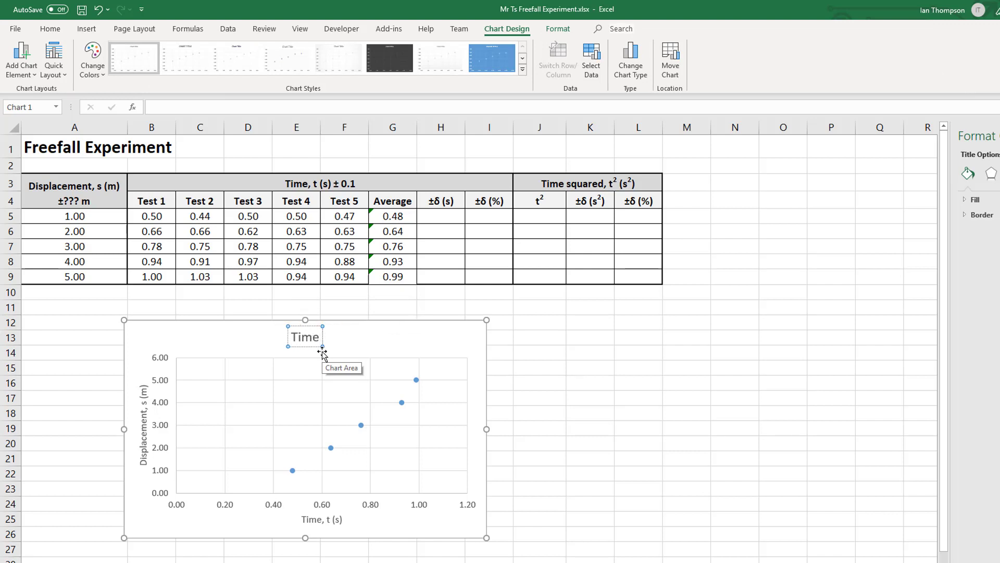
key("BackSpace")
key("BackSpace")
key("BackSpace")
key("BackSpace")
type("Displacement-t")
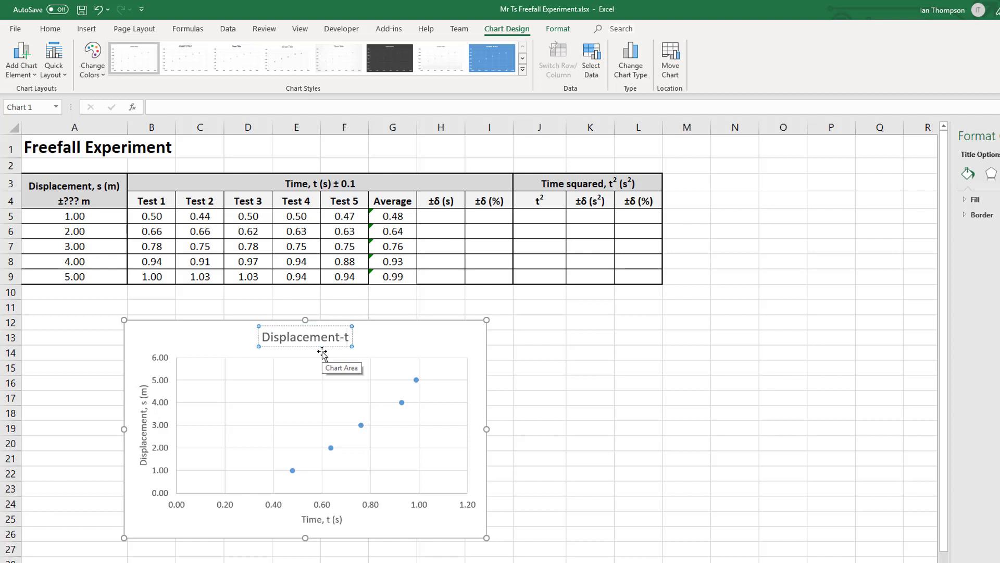
type("ime grap")
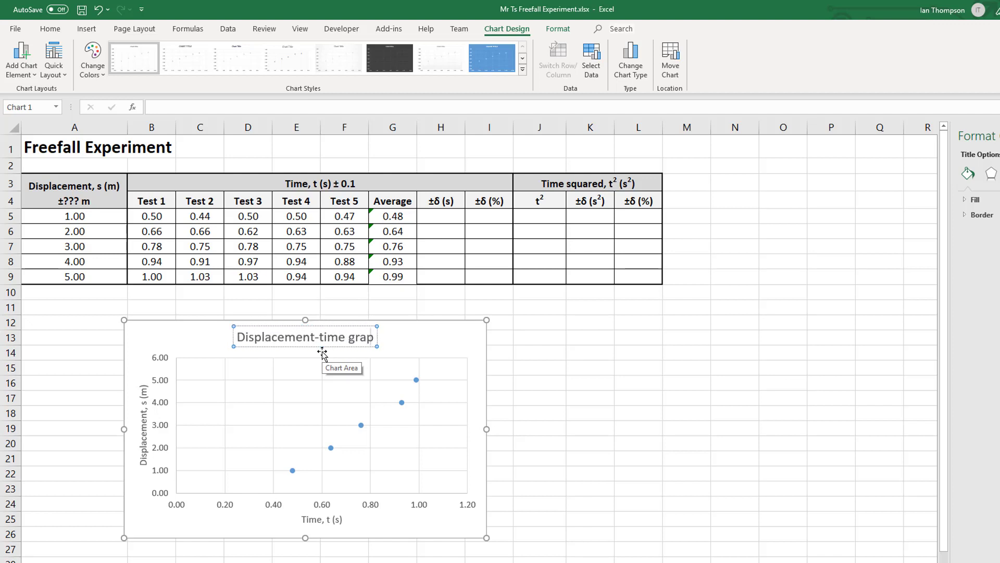
type("h of f")
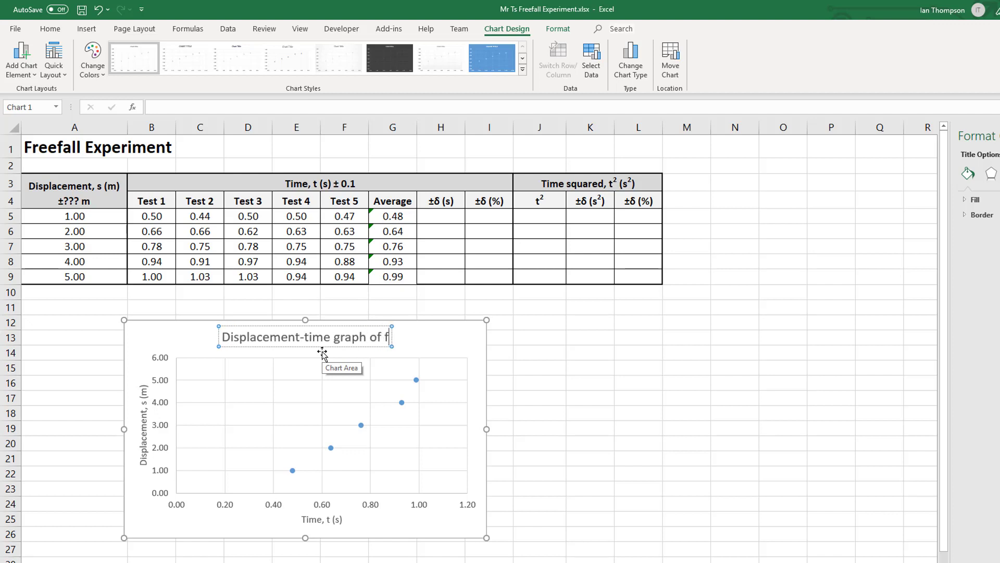
type("reefall ")
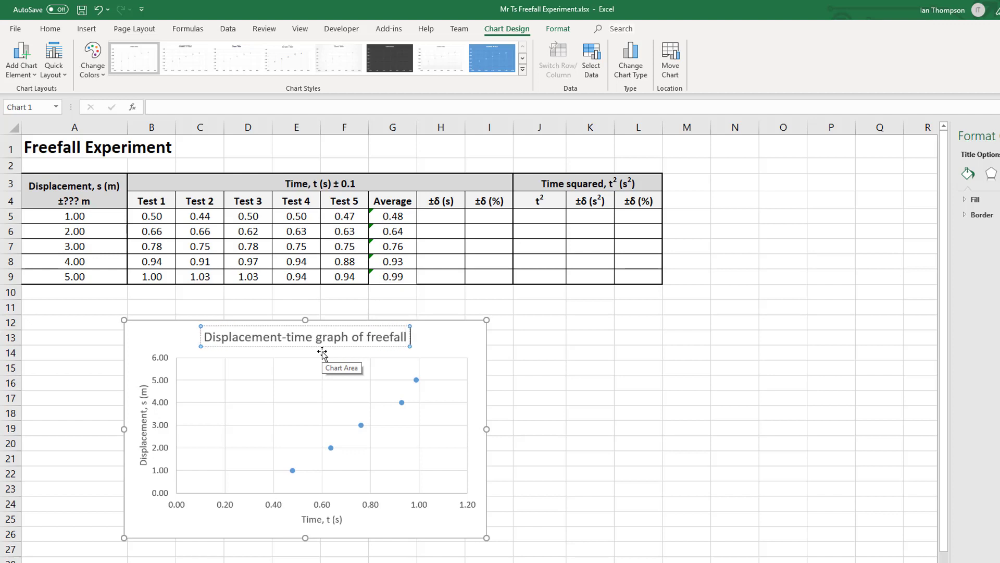
type("data")
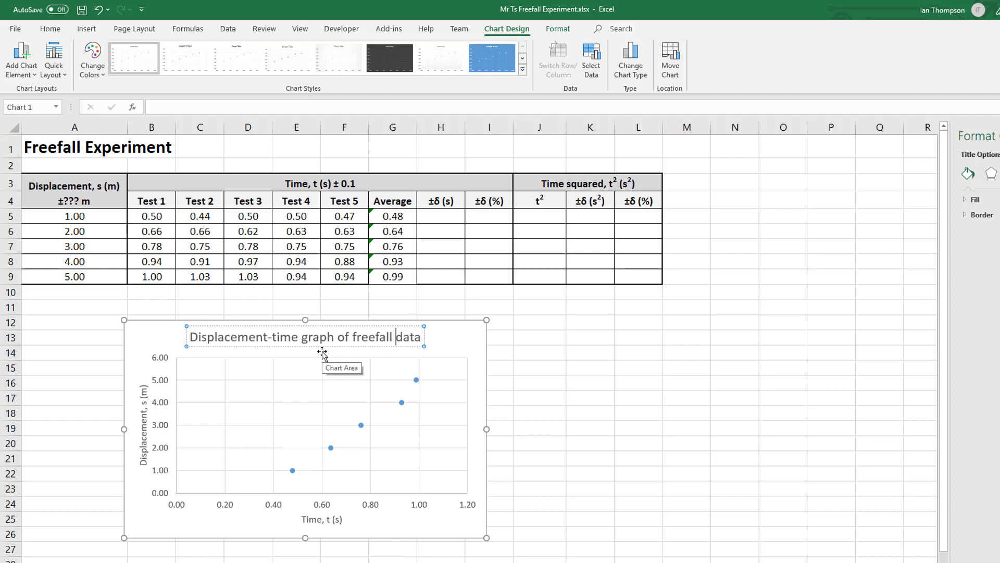
- Capitalise the words Graph, Freefall and Data in the chart title
key("ctrl+Left")
key("Delete")
type("G")
key("ctrl+Right")
key("ctrl+Right")
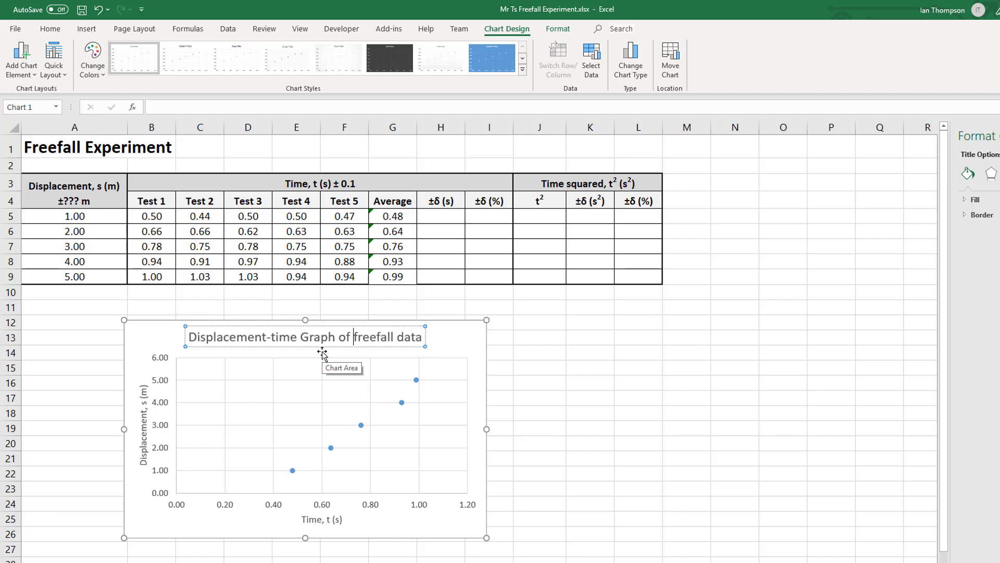
key("Delete")
type("F")
key("ctrl+Right")
key("Delete")
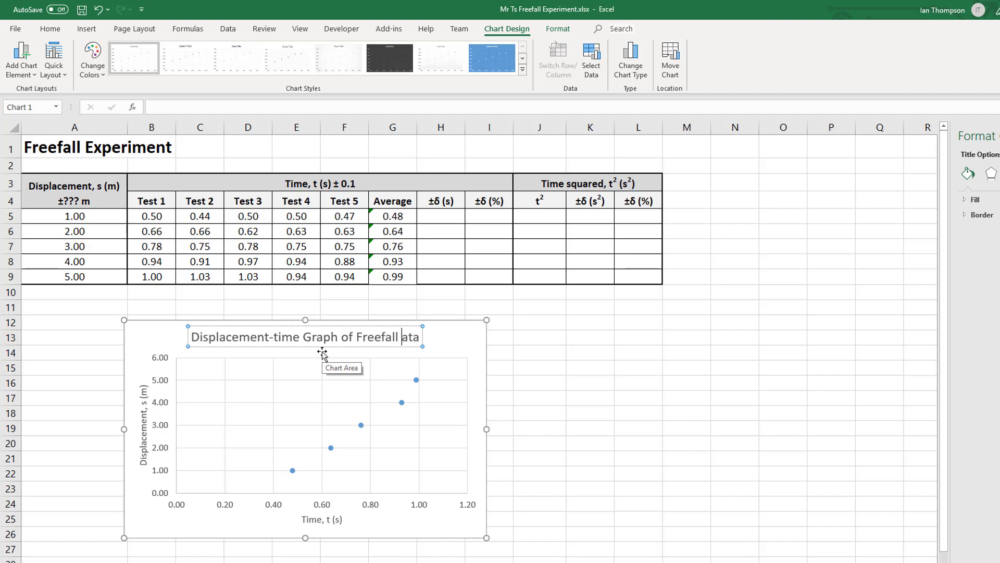
type("D")
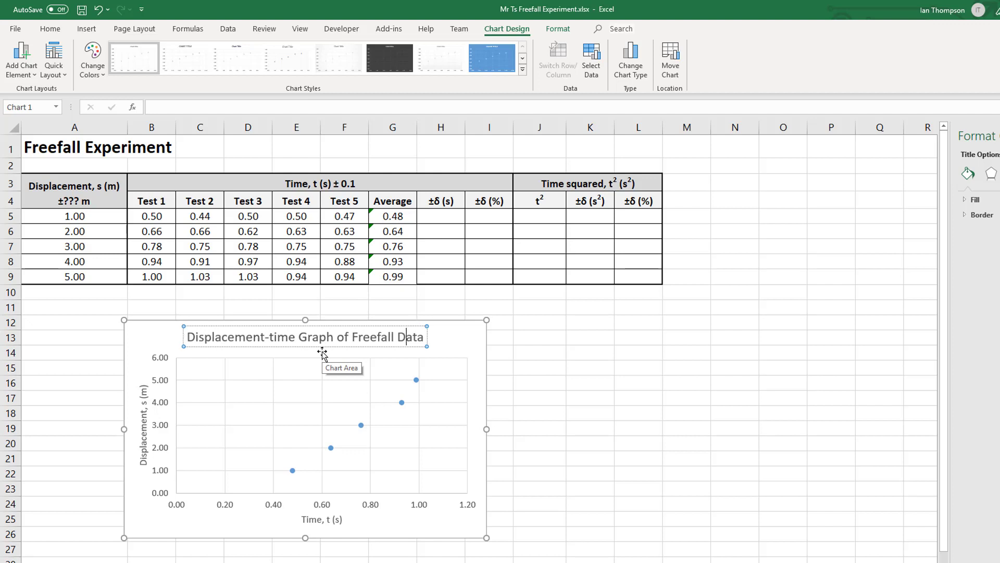
left_click(571, 411)
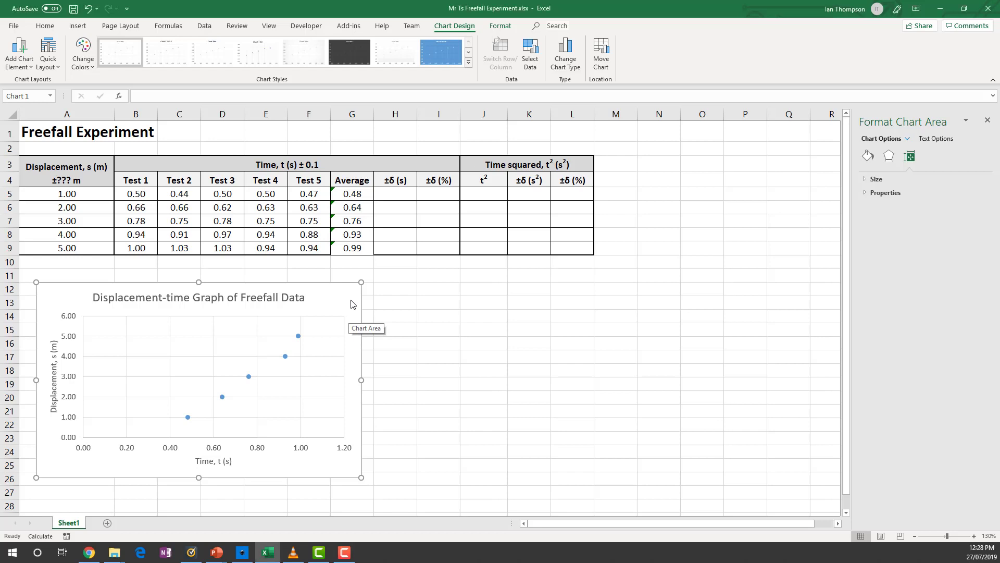
- Add a trendline to the plotted points and make it a polynomial of order 2
left_click(374, 291)
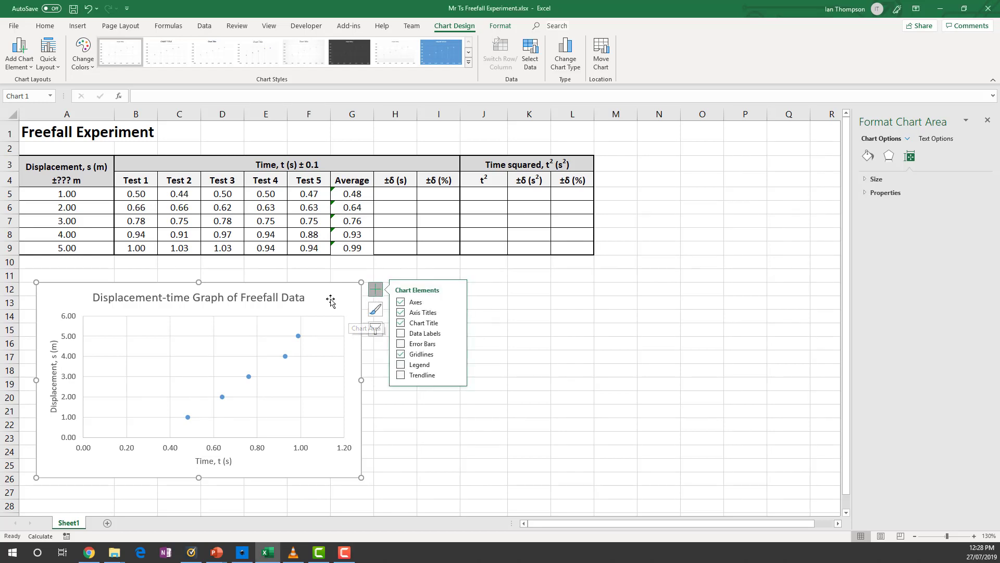
left_click(401, 374)
left_click(269, 366)
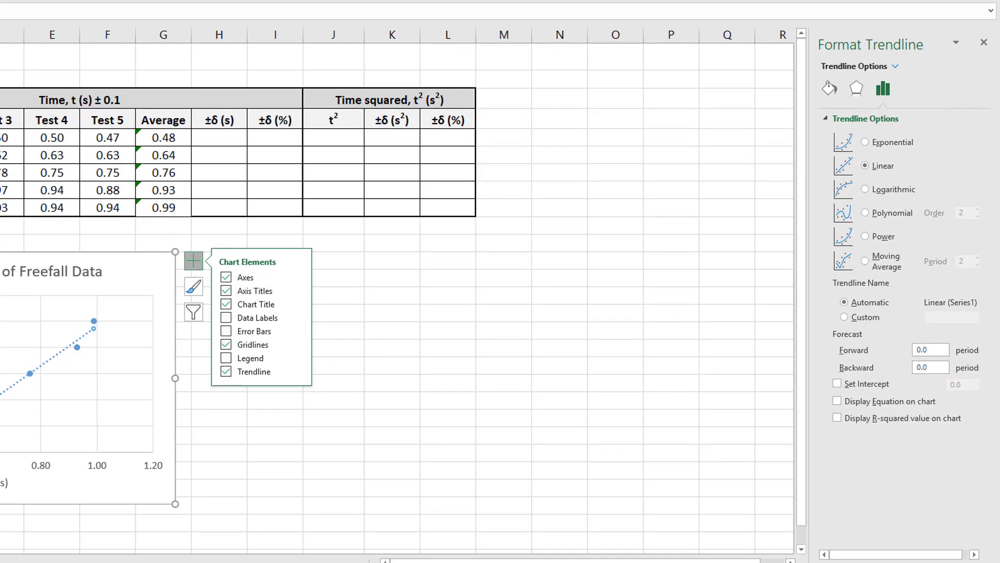
left_click(866, 213)
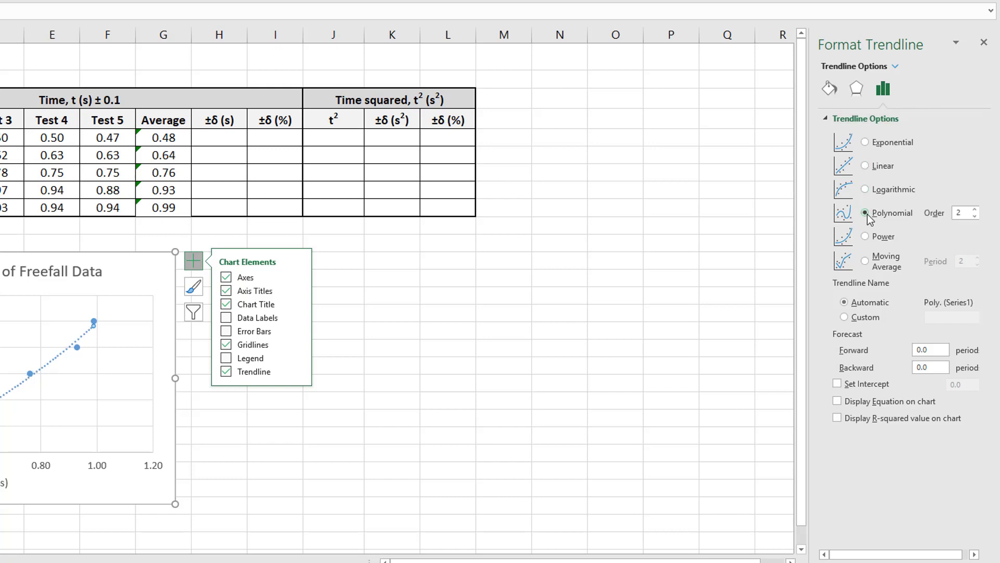
left_click(963, 213)
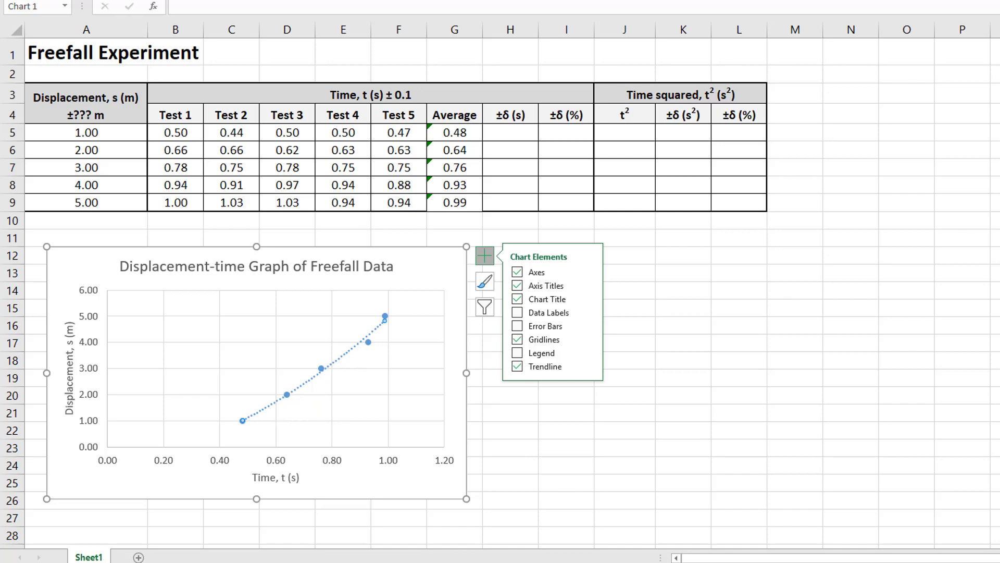
- Set the trendline's intercept to 0.0 and forecast it backward by 0.48 periods
left_click(874, 384)
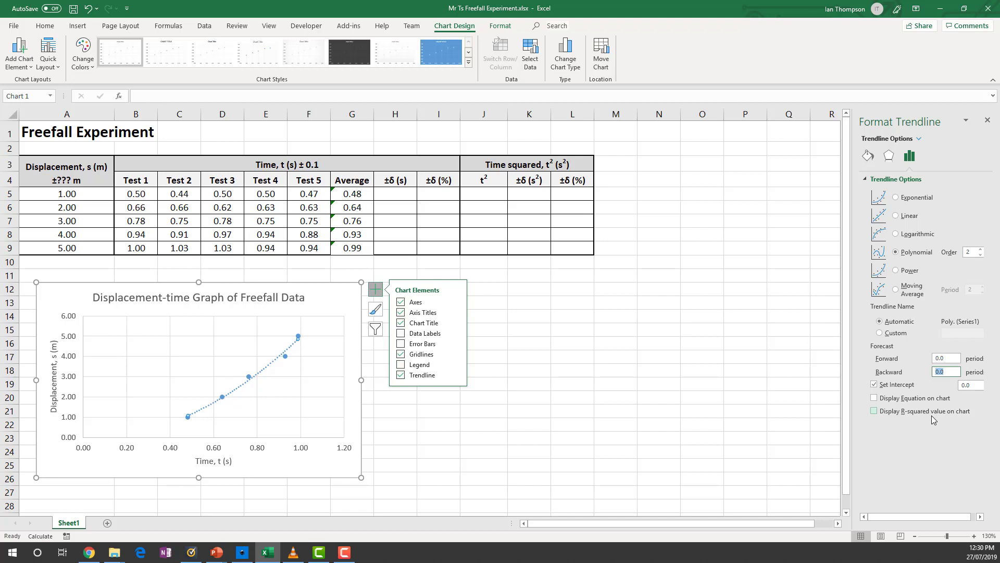
type(".45")
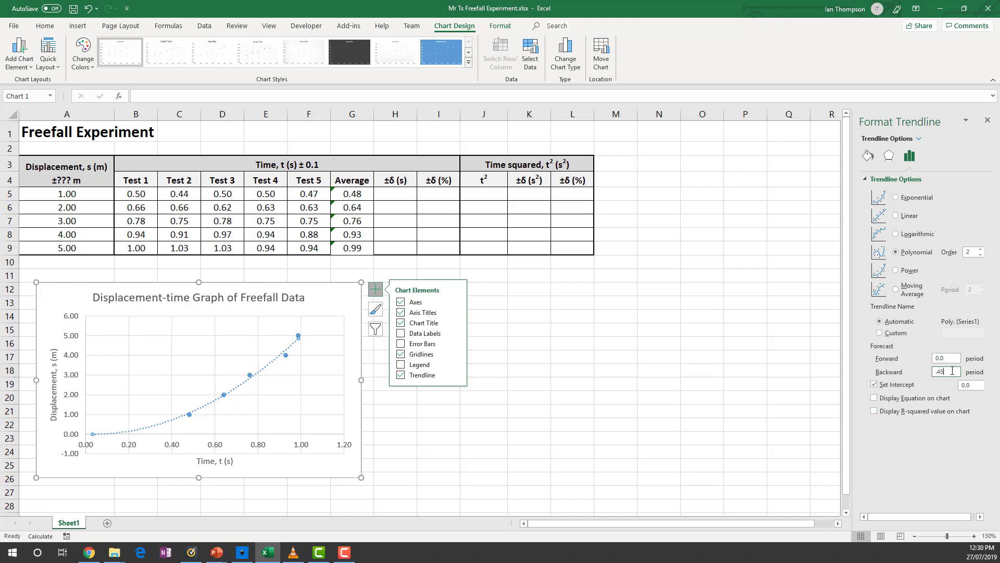
key("BackSpace")
type("8")
- Set the minimum bound of the chart's vertical displacement axis to 0
left_click(73, 439)
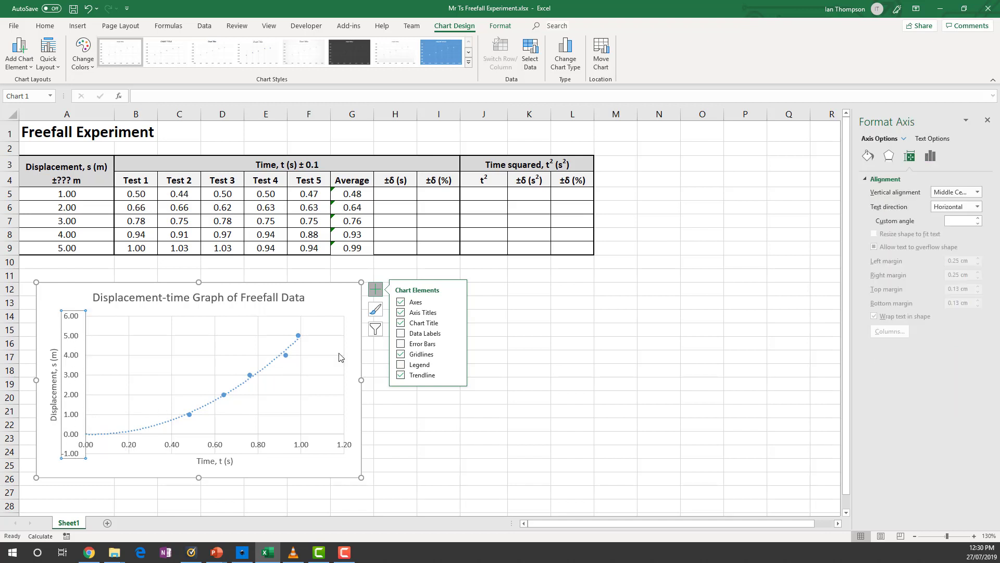
left_click(931, 157)
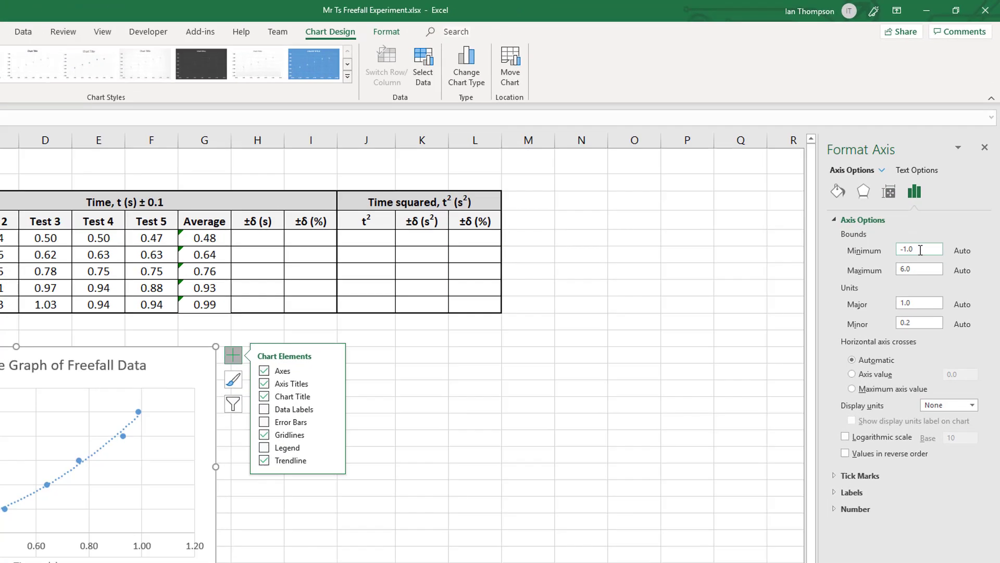
left_click(891, 203)
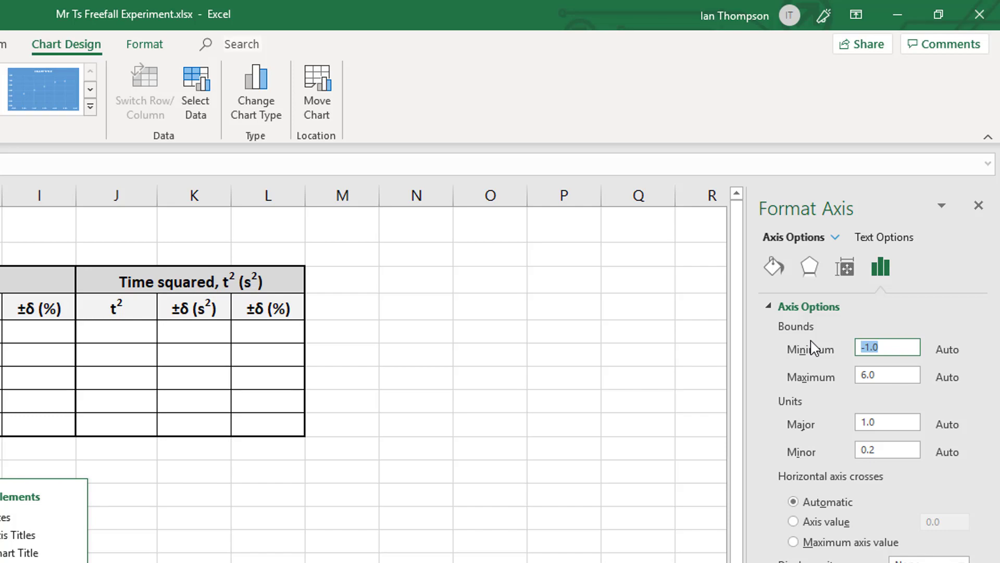
type("0")
key("Return")
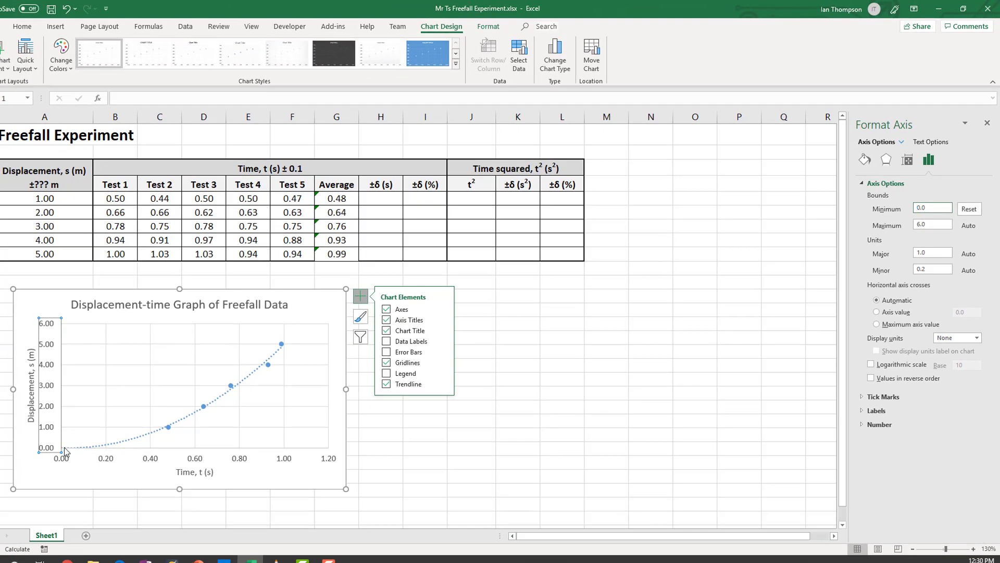
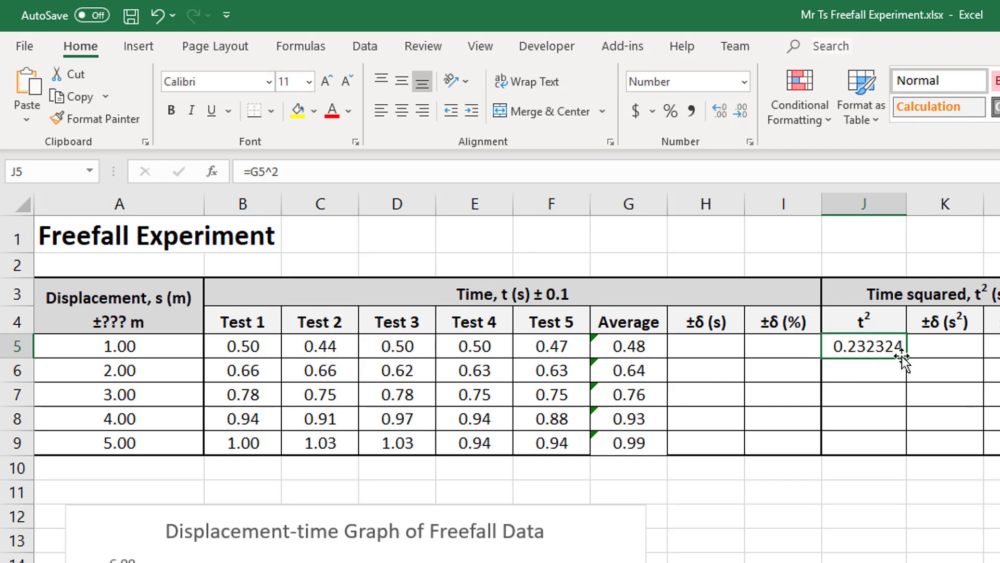
- Fill the squared-time formula from J5 down to J9 and show the results with two decimal places
left_click_drag(906, 373, 903, 453)
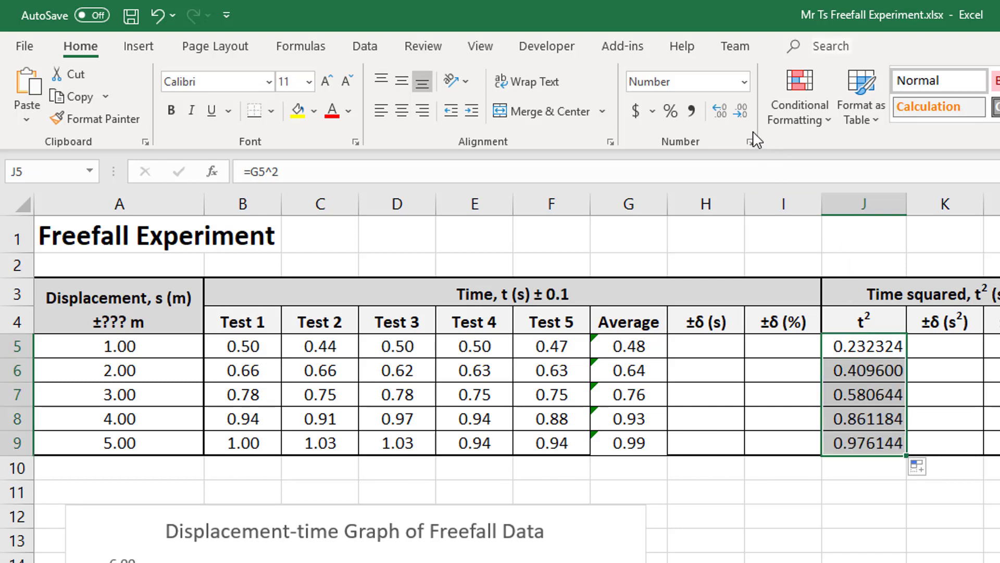
left_click(742, 119)
left_click(742, 119)
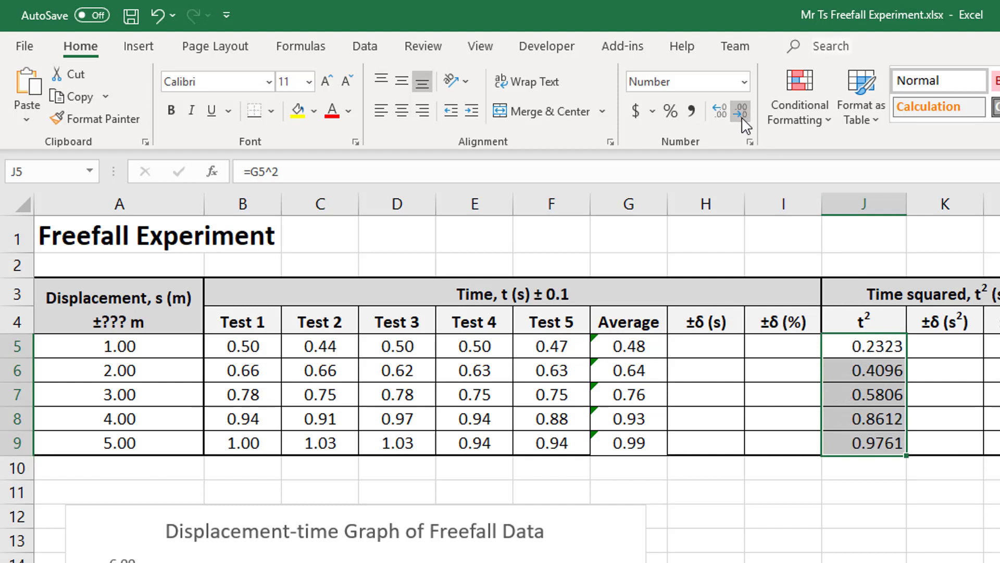
left_click(743, 119)
left_click(742, 119)
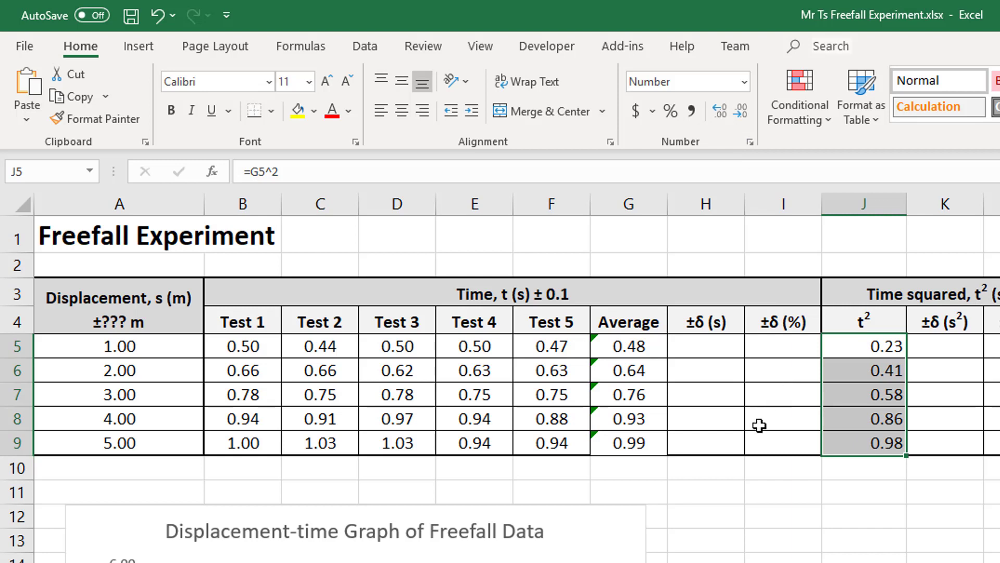
left_click(703, 471)
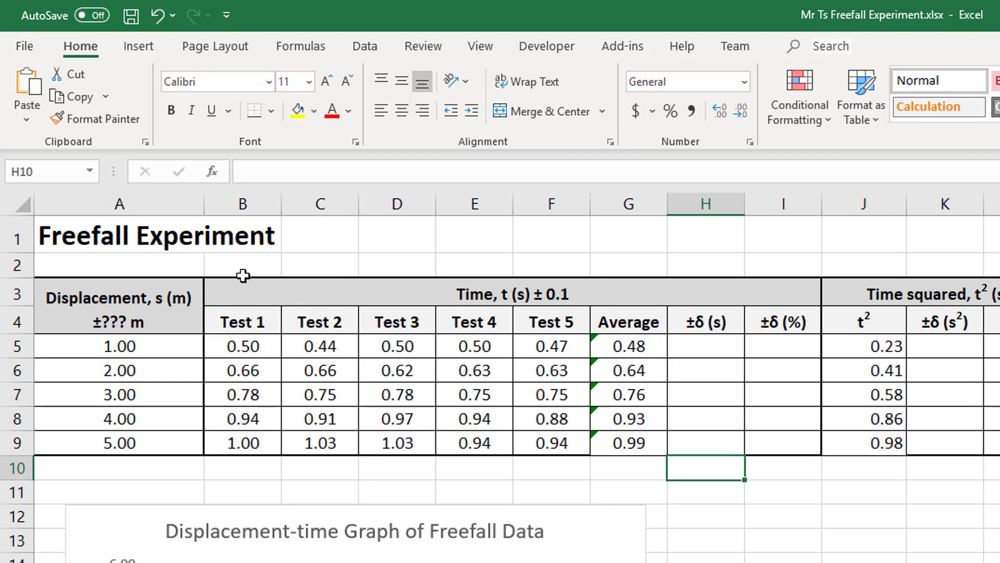
- Apply thick outside borders around the time and time squared sections of the table, B3:L9
mouse_move(259, 293)
left_mouse_down()
mouse_move(469, 516)
mouse_move(993, 557)
mouse_move(992, 416)
mouse_move(992, 443)
left_mouse_up()
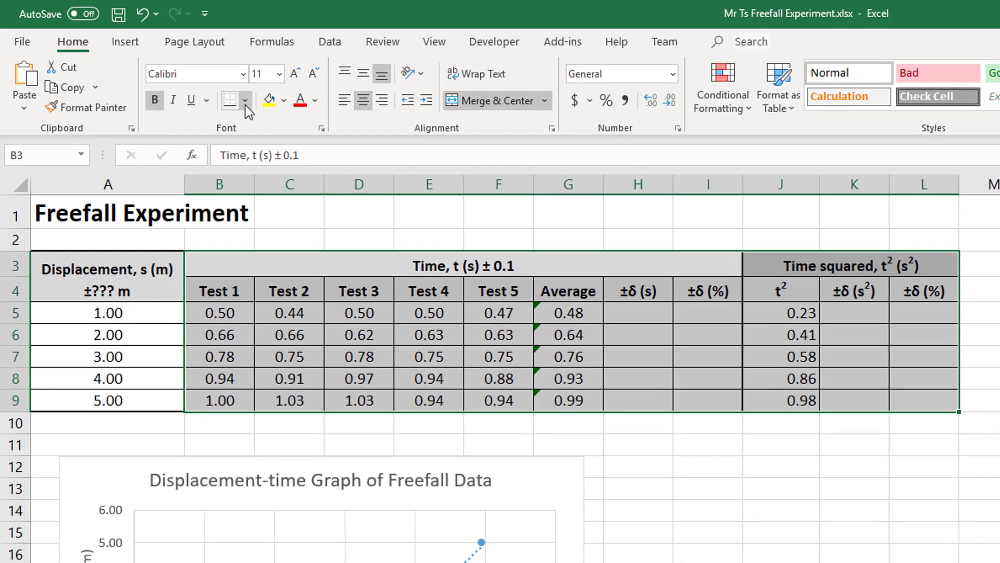
left_click(245, 106)
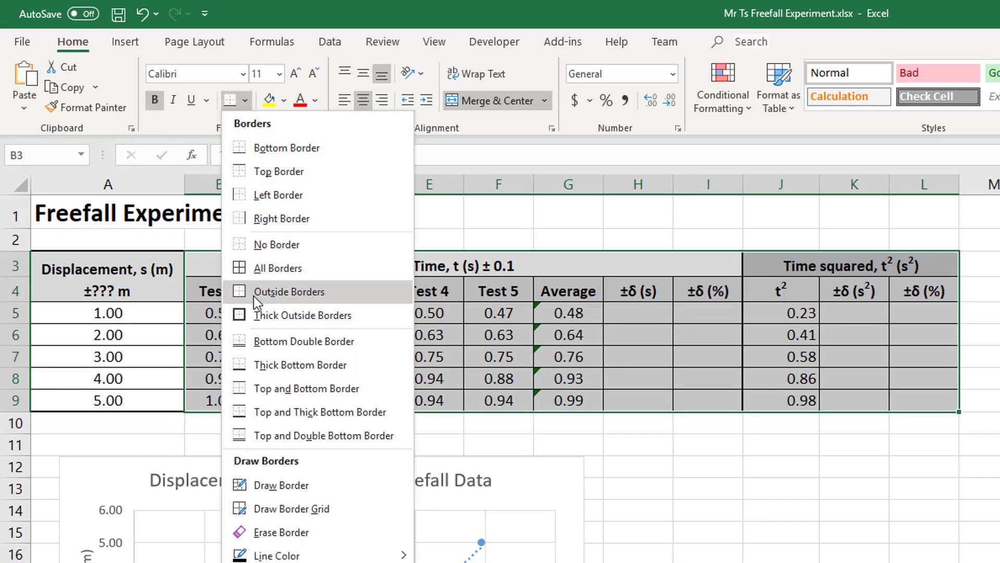
left_click(271, 323)
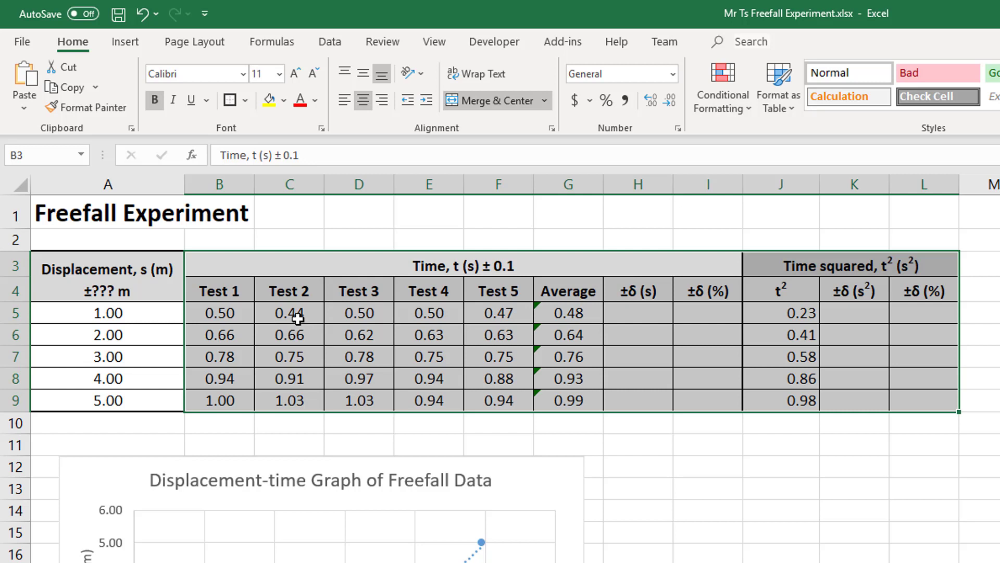
left_click(758, 469)
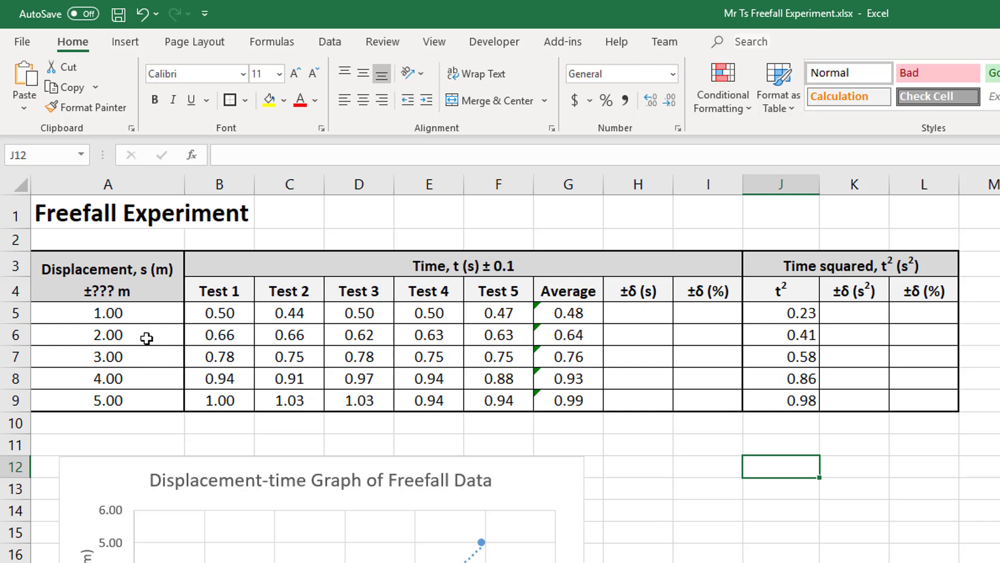
left_click_drag(142, 312, 178, 406)
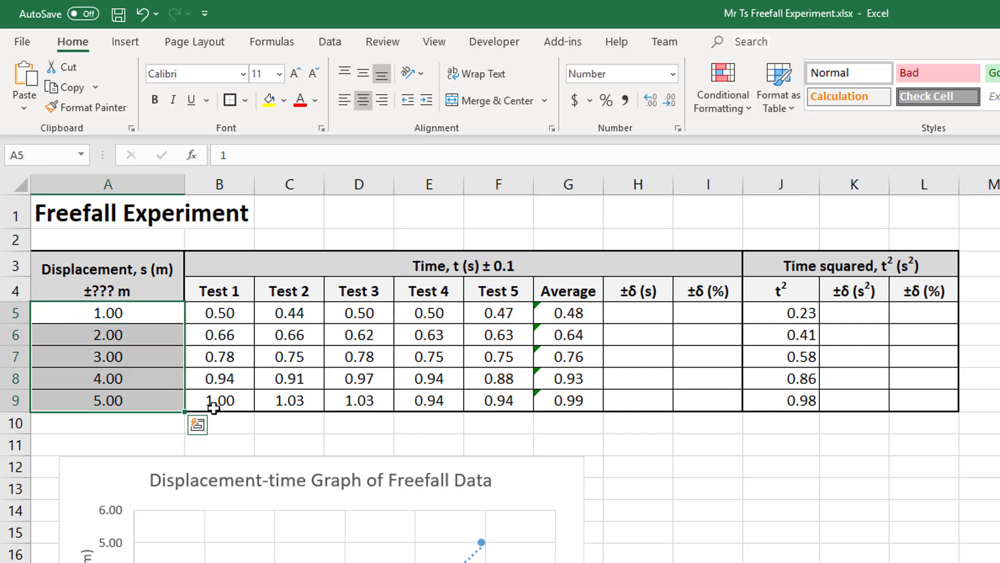
left_click_drag(780, 308, 778, 404)
left_click(730, 471)
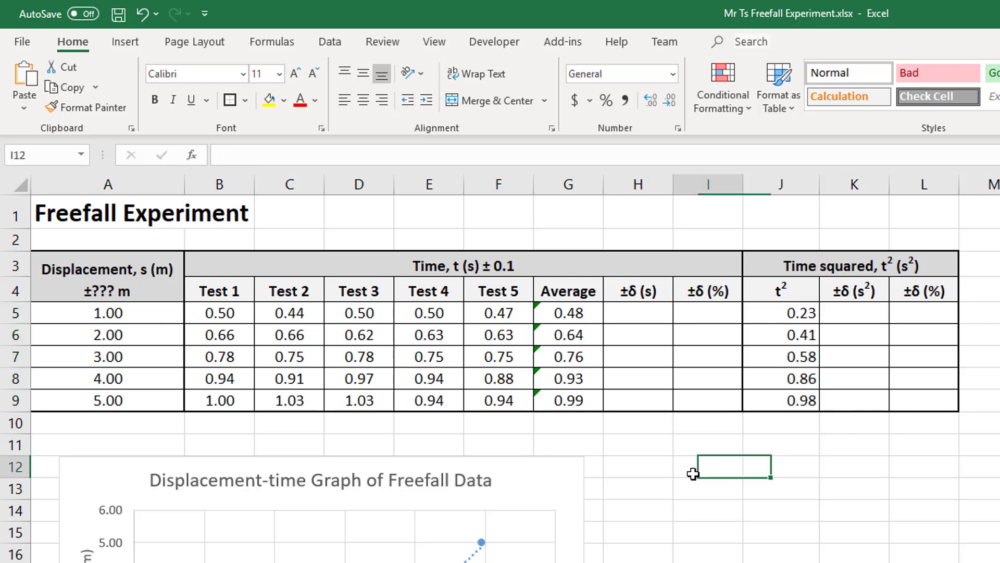
- Insert a markers-only scatter chart from A5:A9 and J5:J9 and place it beside the displacement-time graph
left_click(139, 42)
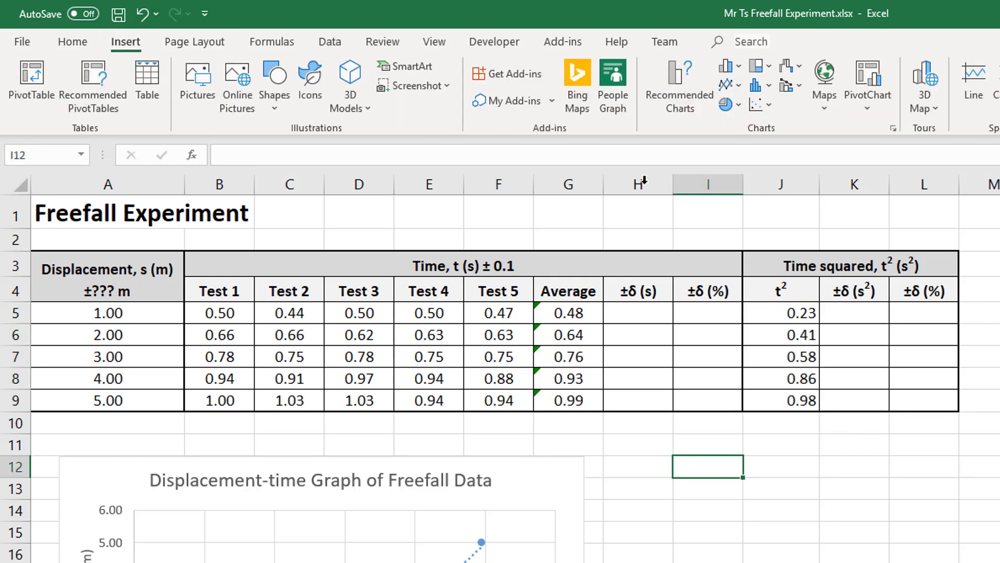
left_click(163, 318)
left_click_drag(164, 318, 131, 402)
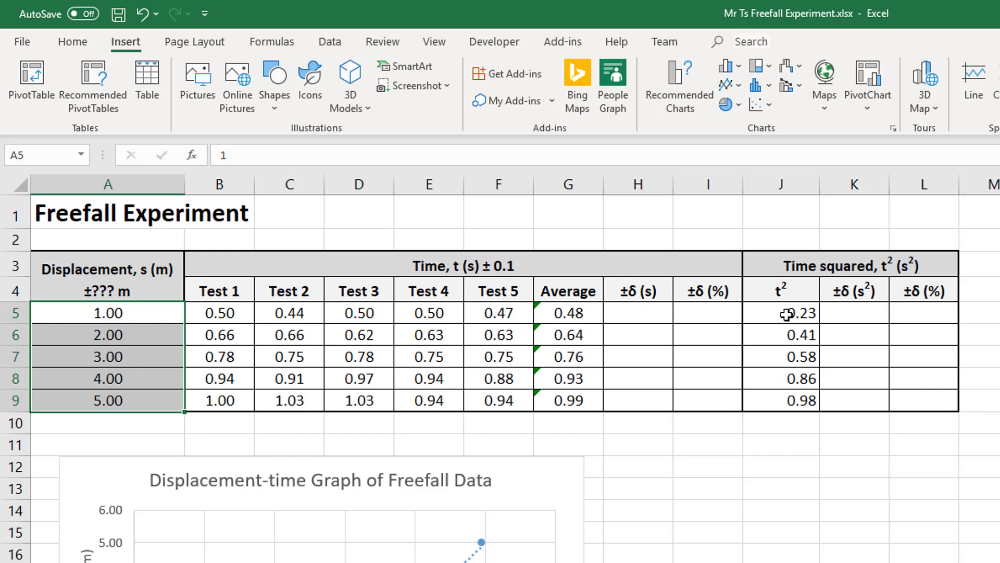
left_click_drag(787, 314, 788, 400)
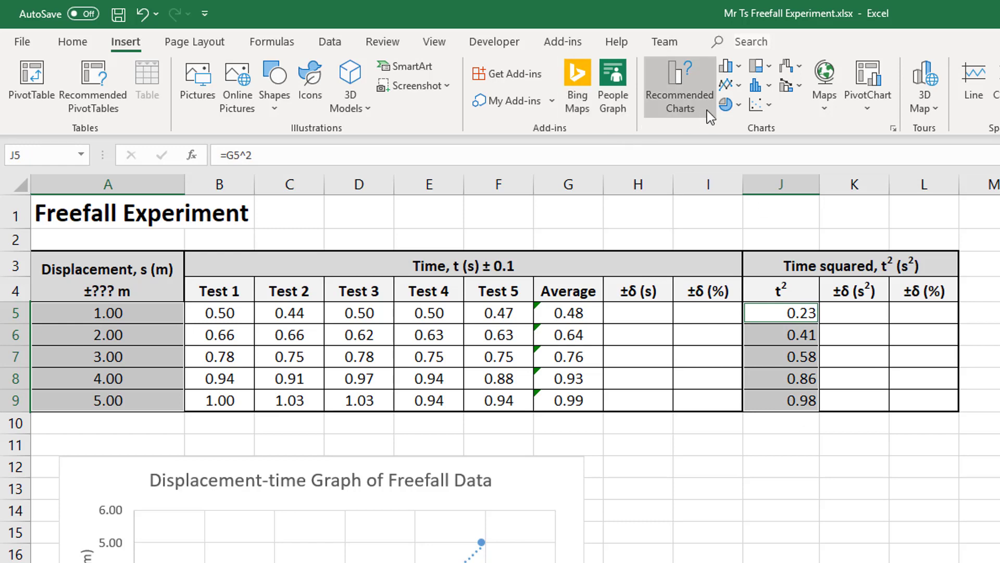
left_click(756, 107)
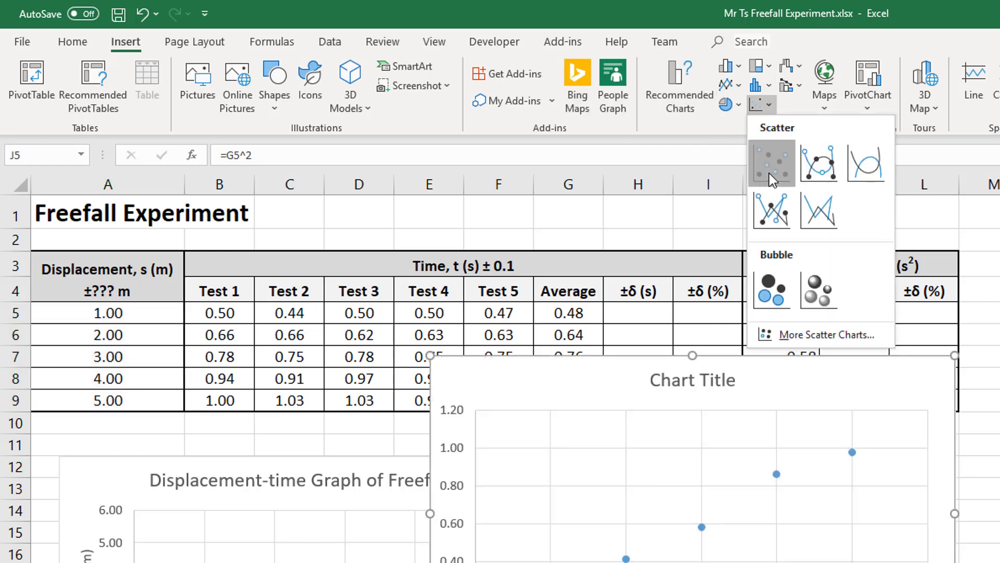
left_click(770, 168)
left_click_drag(806, 388, 999, 487)
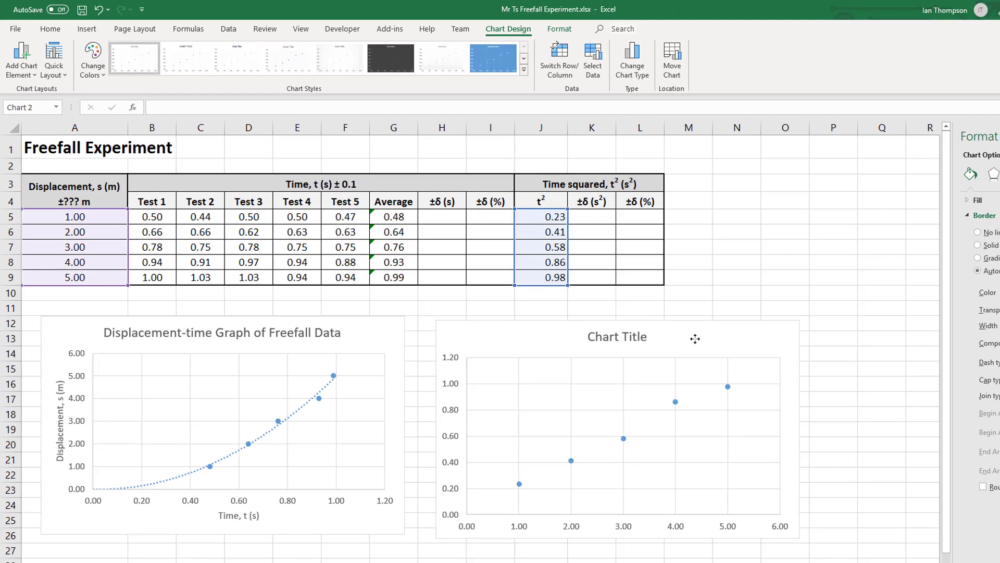
left_click_drag(695, 339, 693, 334)
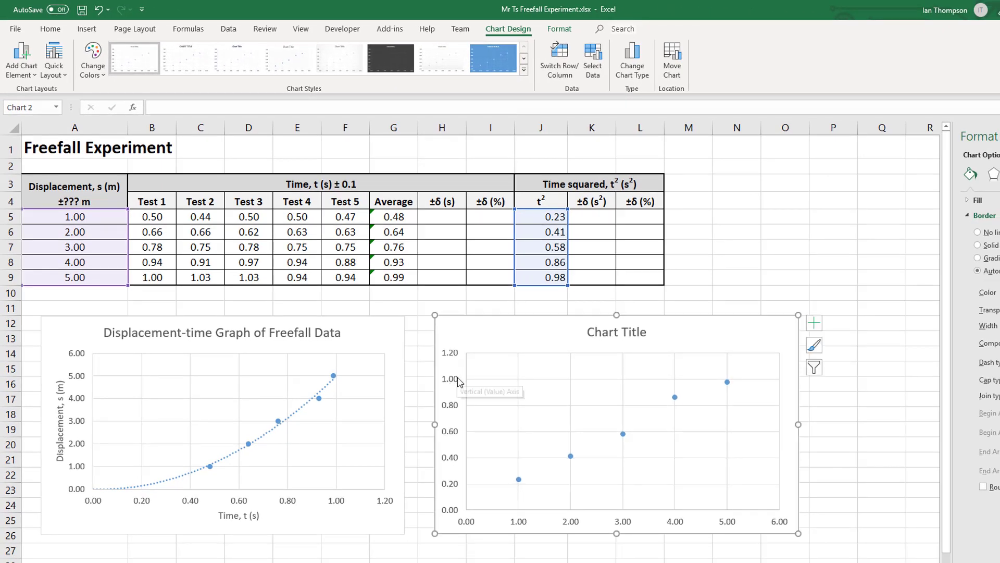
- Edit the new chart's data series so its X values come from the squared times in J5:J9
right_click(680, 328)
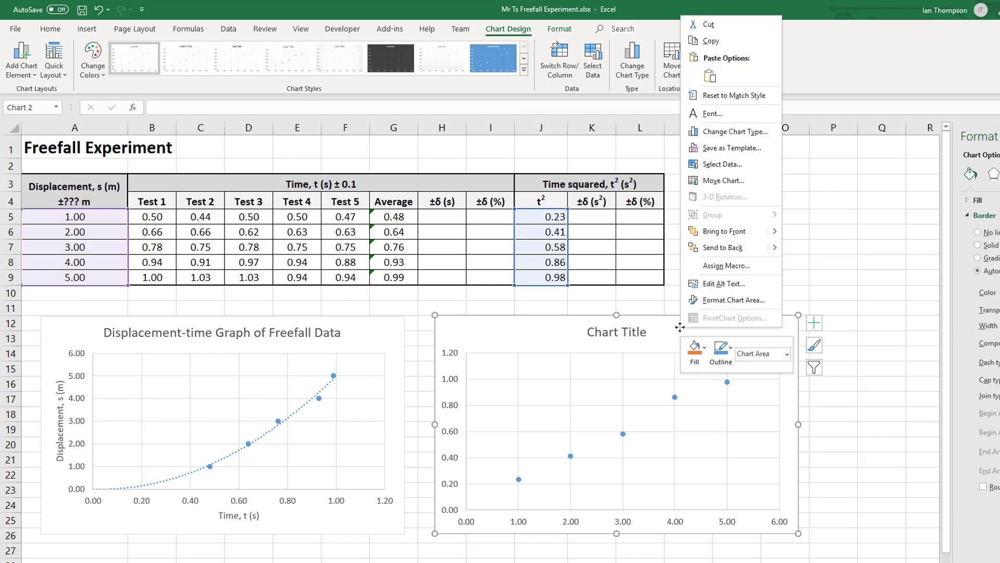
left_click(724, 165)
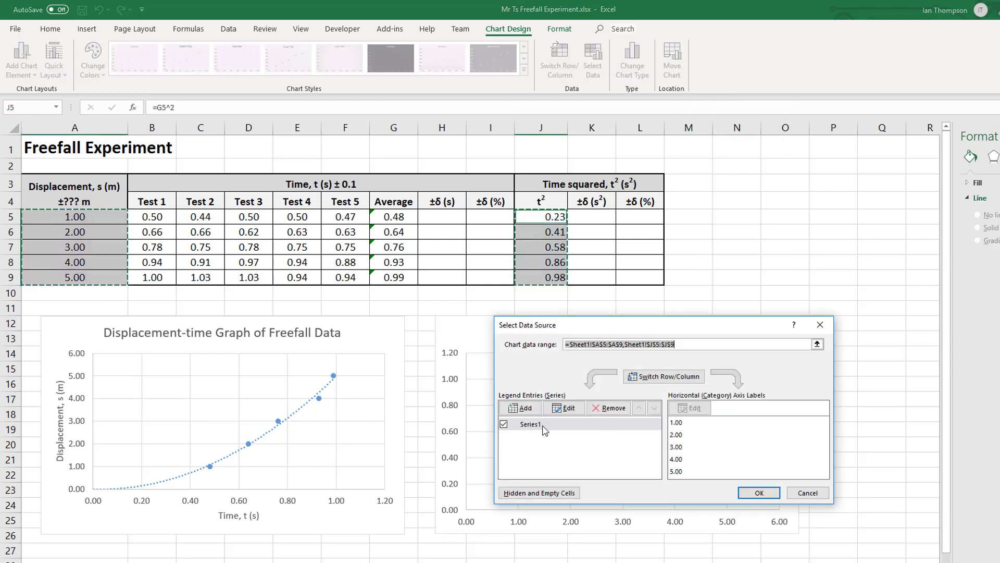
left_click(544, 424)
left_click(565, 408)
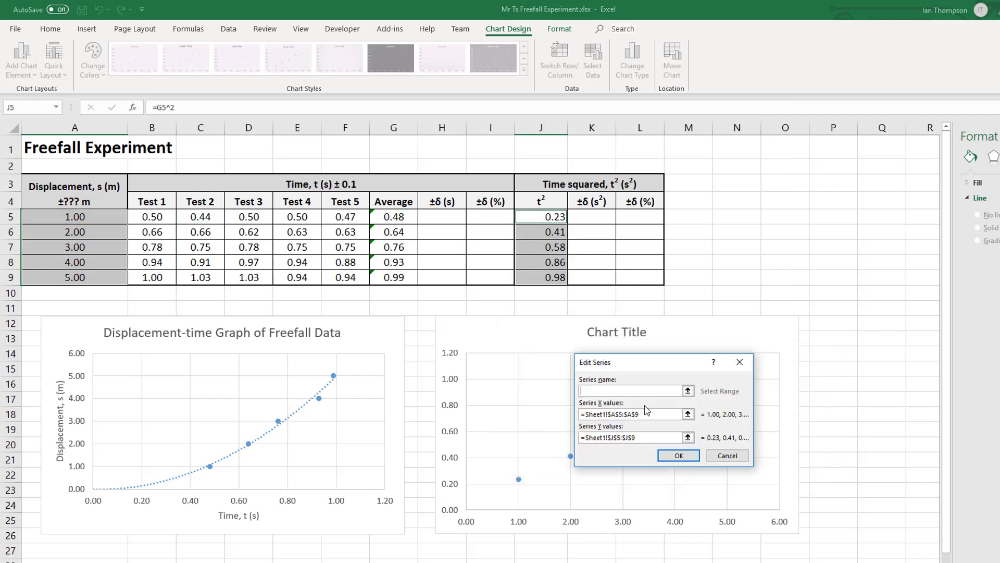
left_click(687, 414)
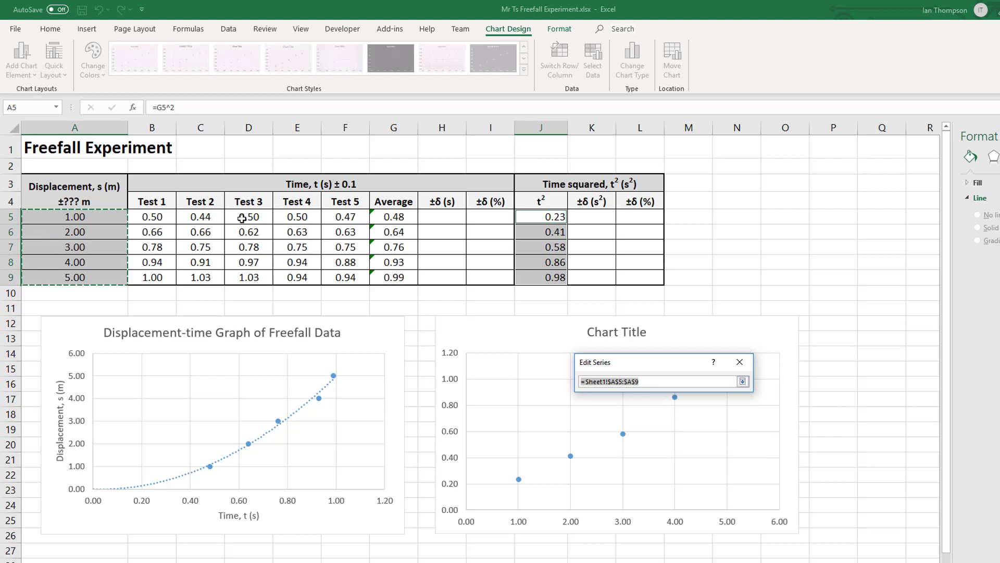
left_click_drag(527, 216, 535, 281)
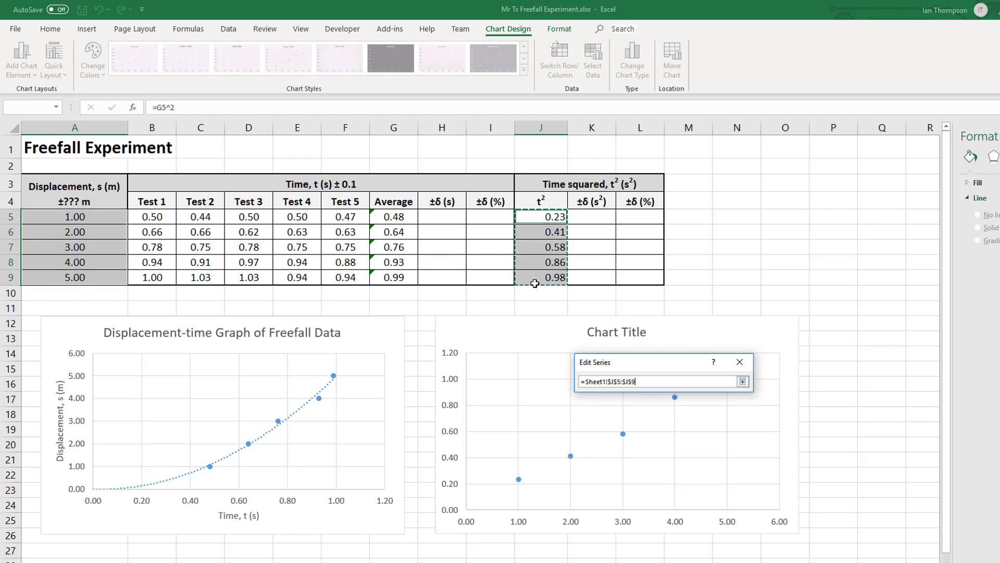
left_click(743, 381)
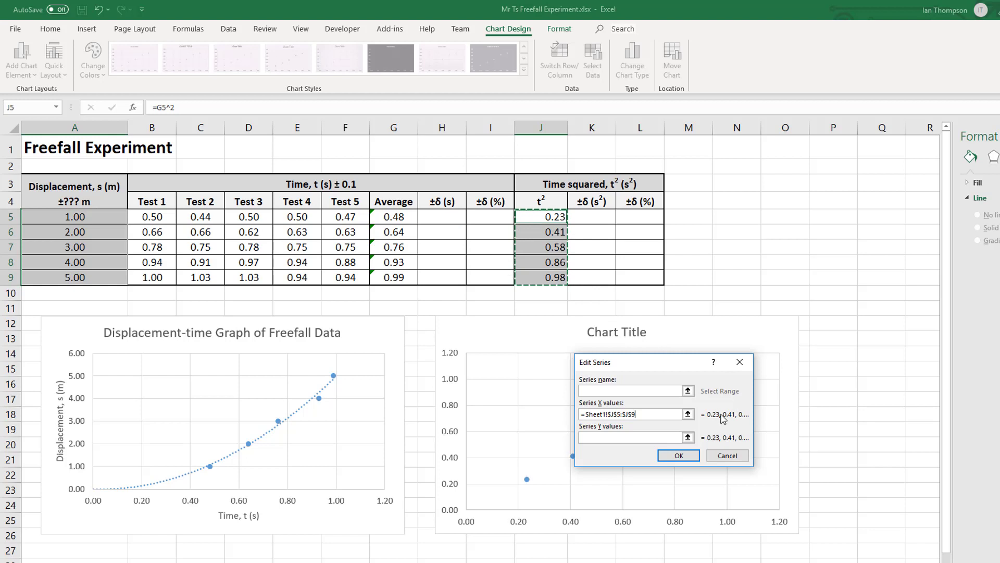
- Set the series' Y values to the displacements in A5:A9 and accept the data source changes
left_click(688, 437)
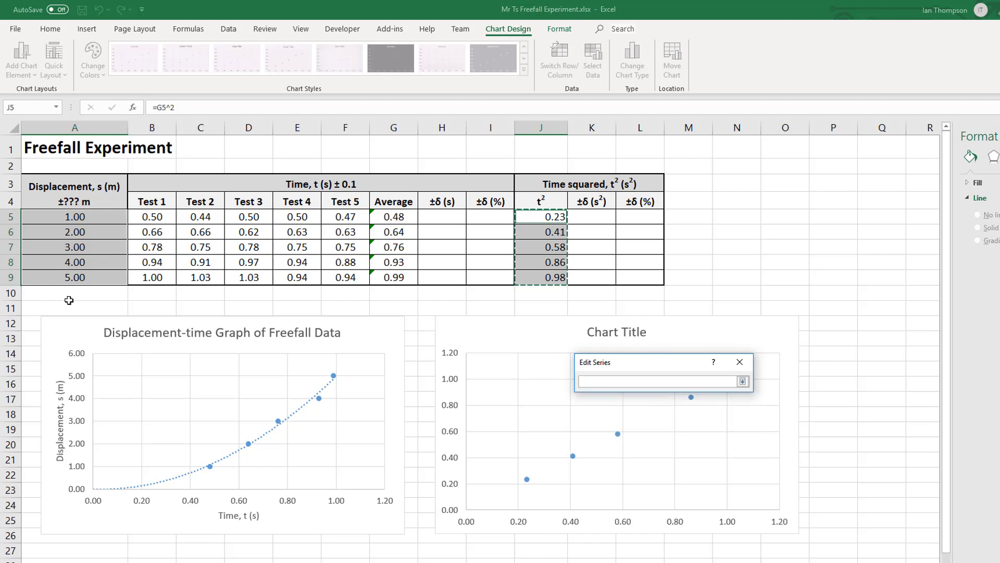
left_click_drag(114, 216, 114, 282)
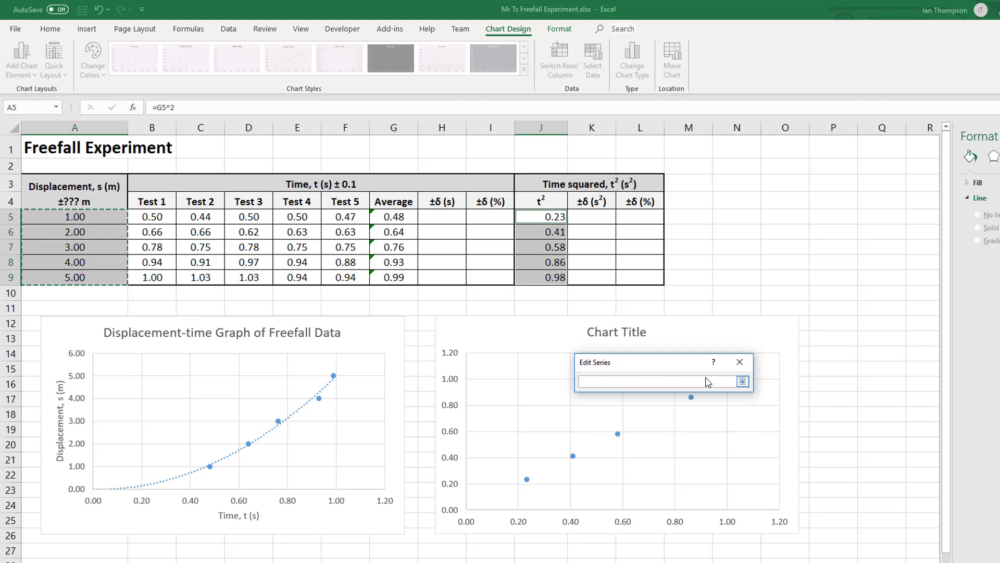
left_click(743, 382)
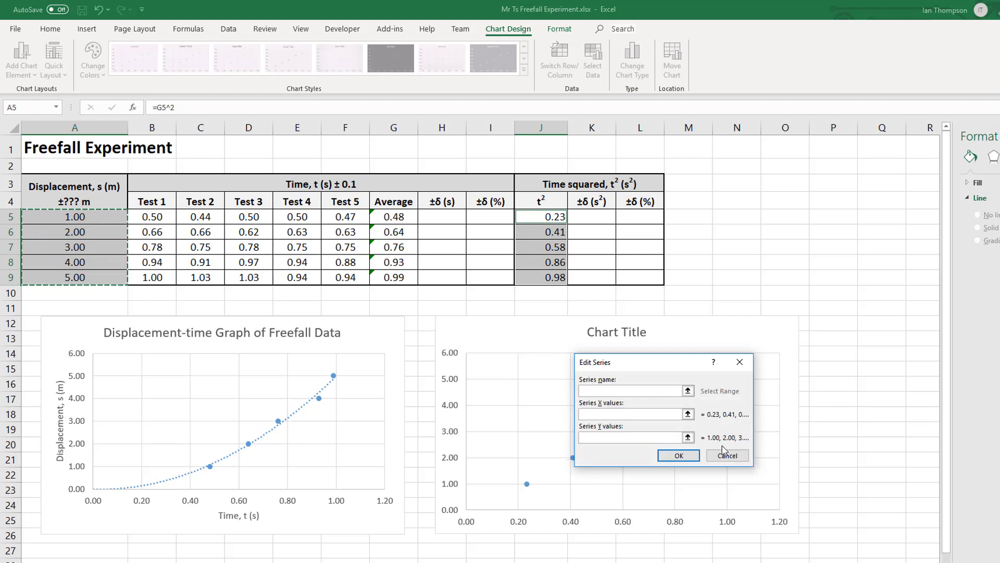
left_click(691, 458)
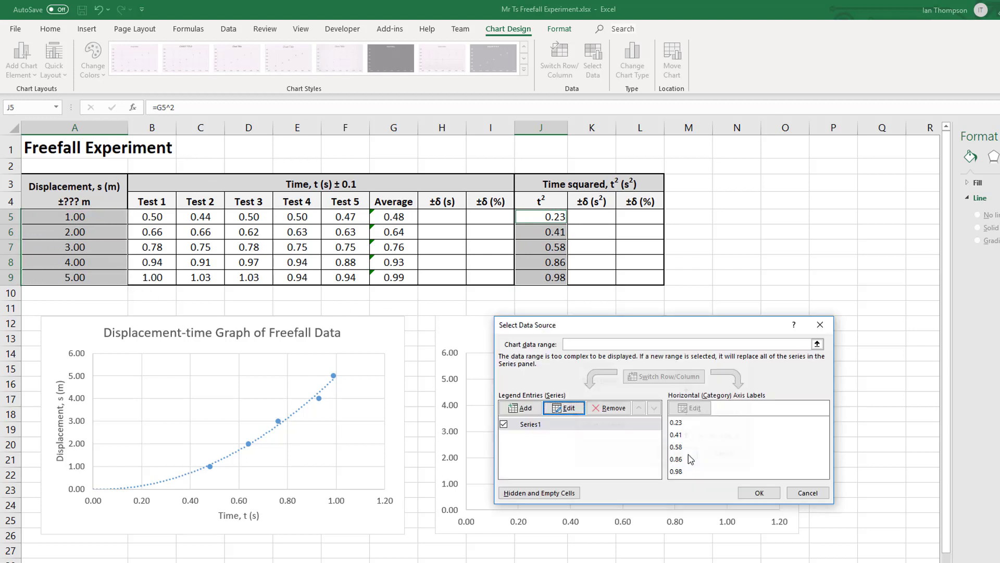
left_click(759, 493)
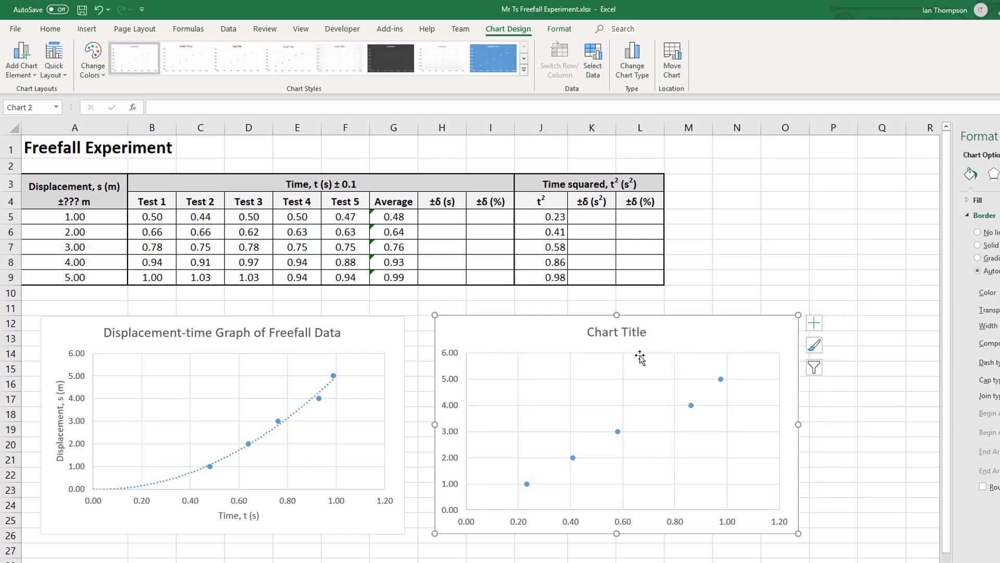
- Title the new chart "Linearised Data - displacement vs time squared"
left_click(612, 330)
double_click(612, 330)
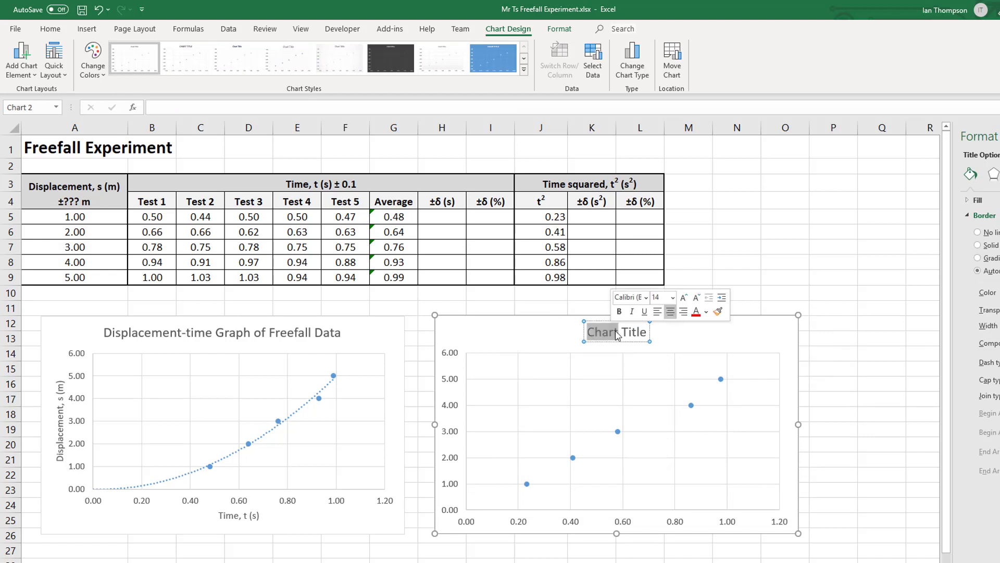
triple_click(616, 334)
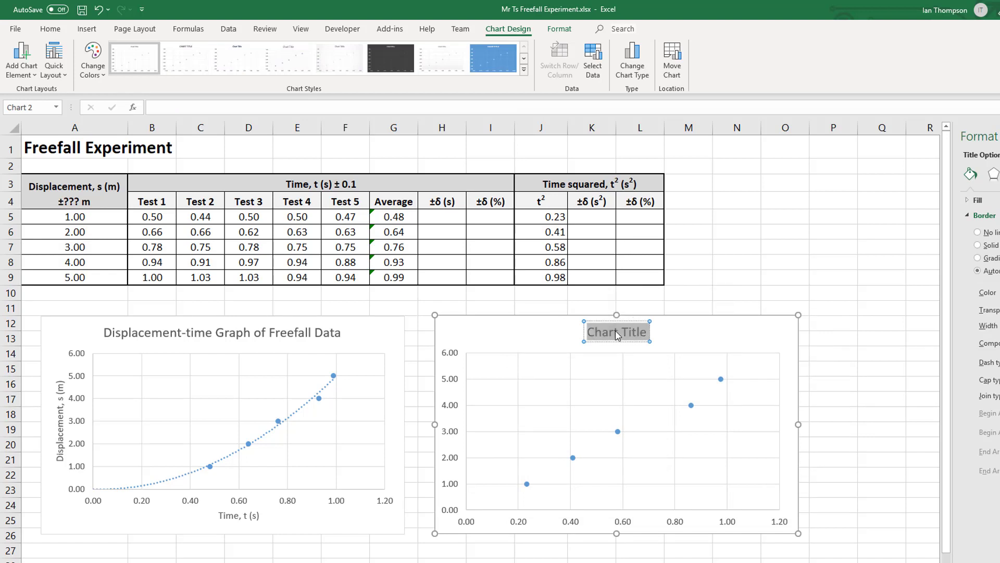
type("Lineari")
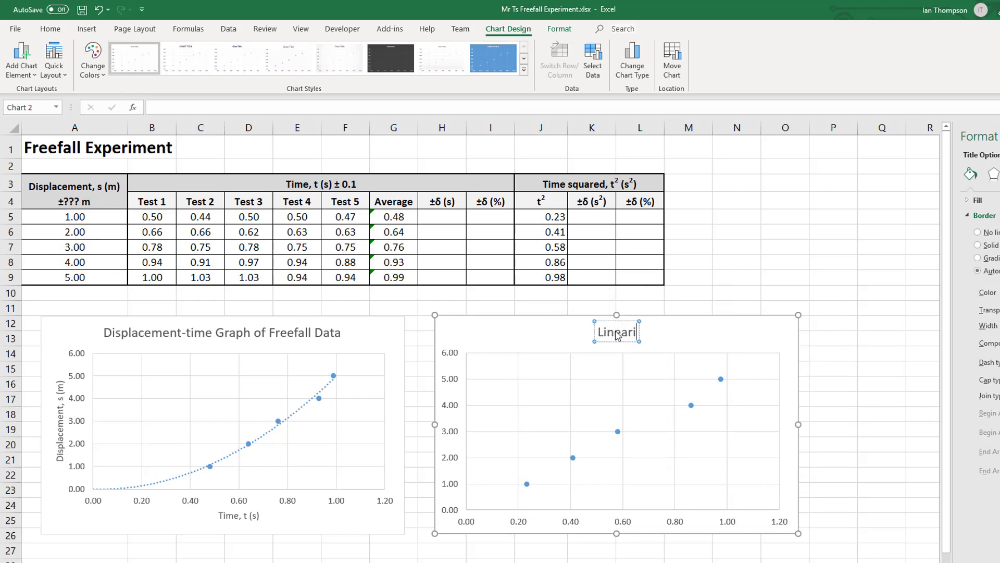
type("sed Data - displa")
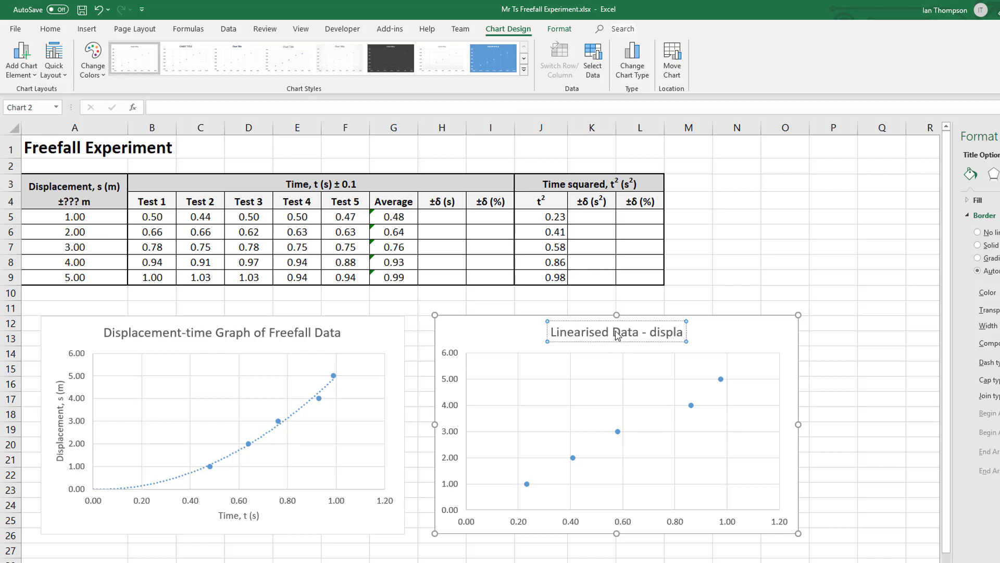
type("cement vs")
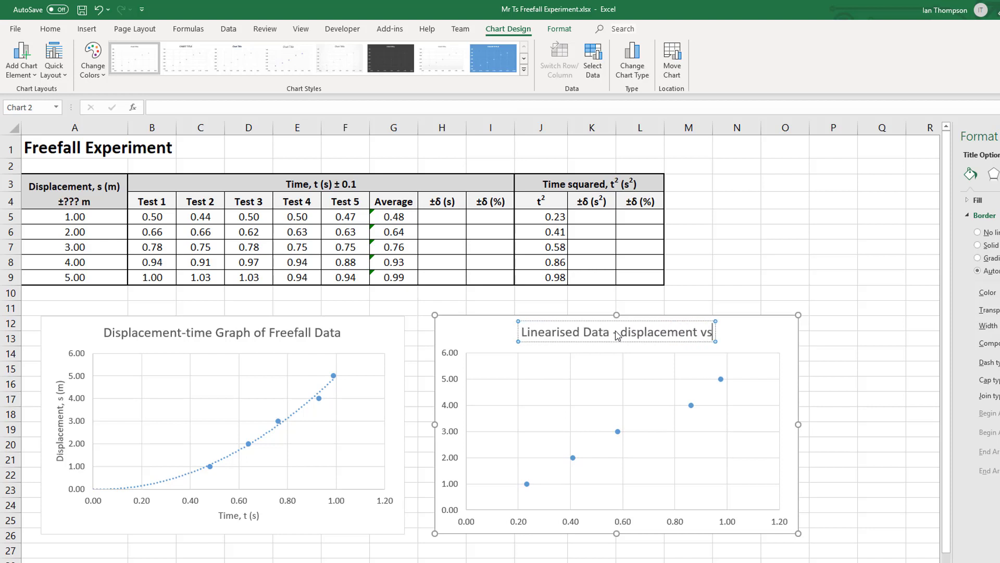
type(" time squared")
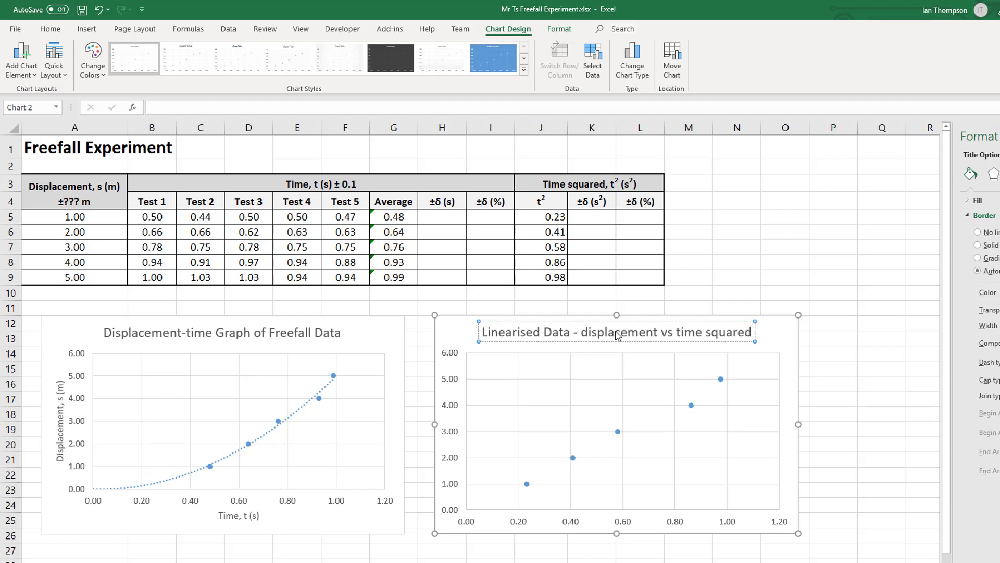
left_click(787, 341)
- Add axis titles to the new chart and label the horizontal axis "Time squared, t2 (s2)"
left_click(816, 328)
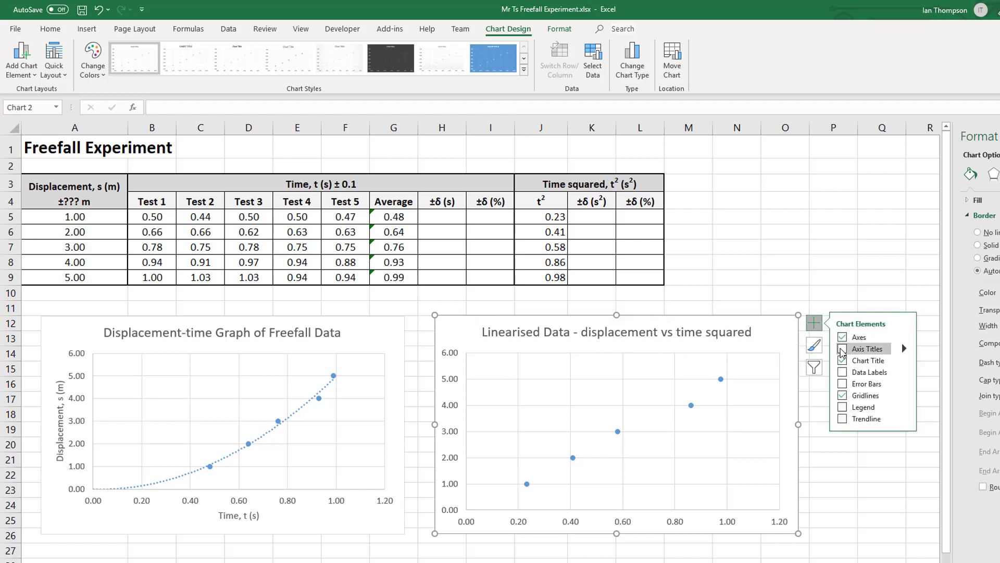
left_click(636, 515)
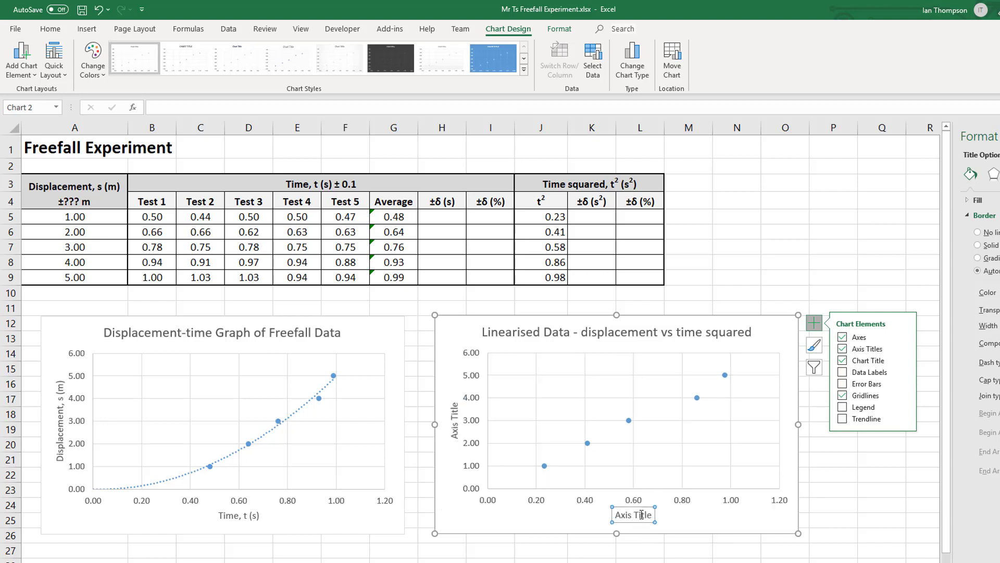
left_click(647, 515)
key("ctrl+a")
type("Time squared, t")
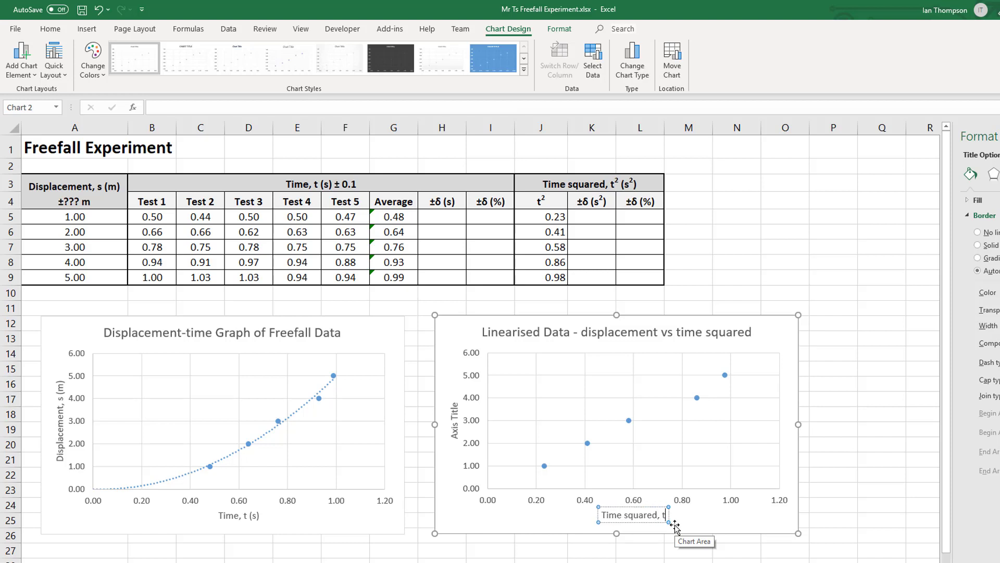
type("2 (")
key("BackSpace")
key("BackSpace")
type("(s2)")
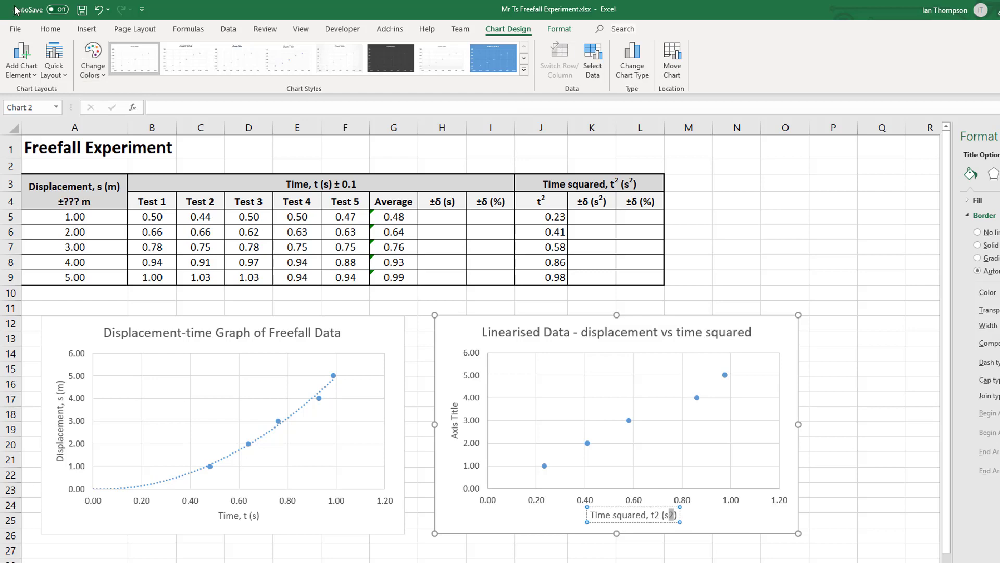
- Format both 2s in the linearised chart's horizontal axis title as superscript so it reads "Time squared, t² (s²)"
left_click(50, 30)
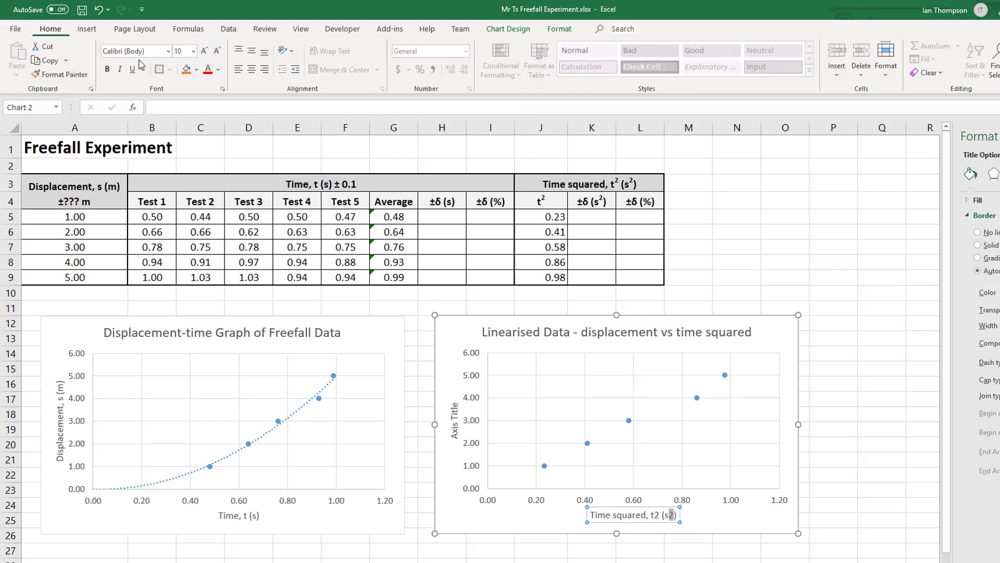
left_click(222, 90)
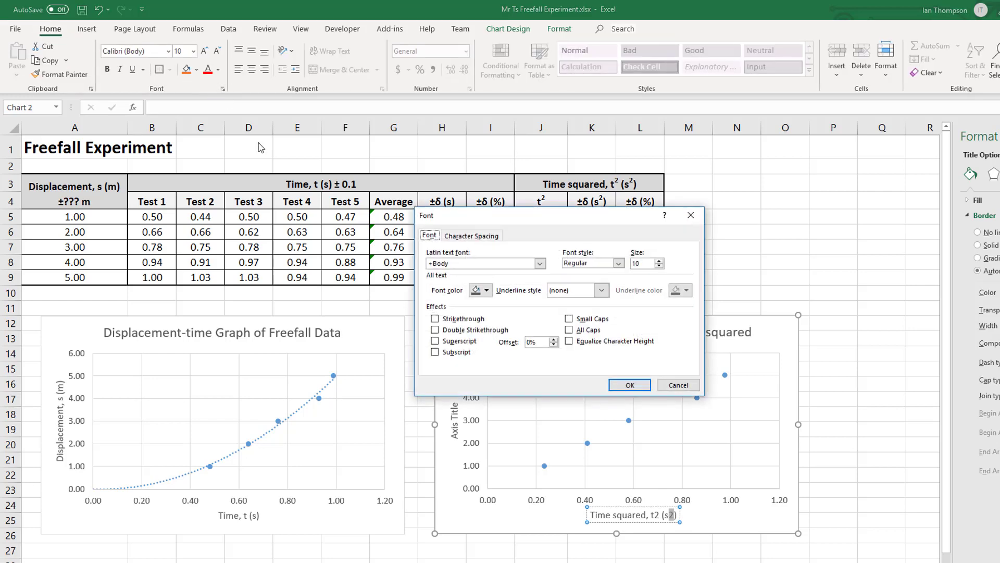
left_click(435, 341)
left_click(629, 385)
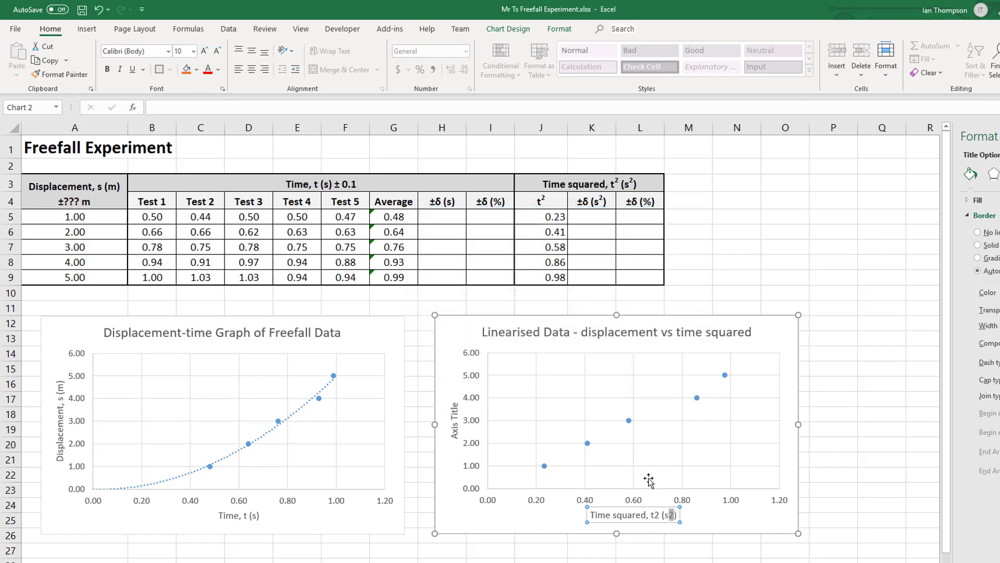
left_click_drag(655, 515, 660, 515)
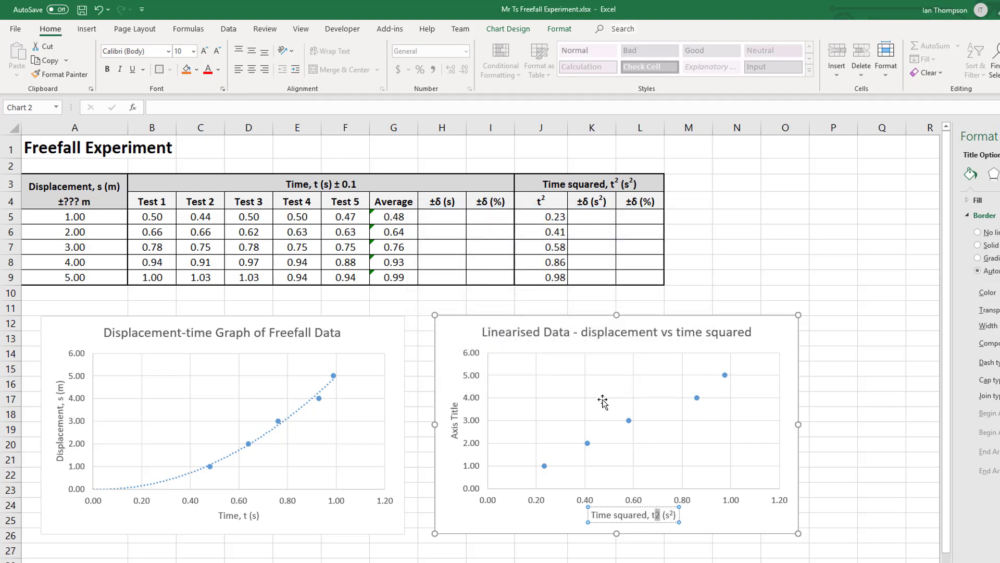
left_click(223, 89)
left_click(438, 341)
left_click(630, 385)
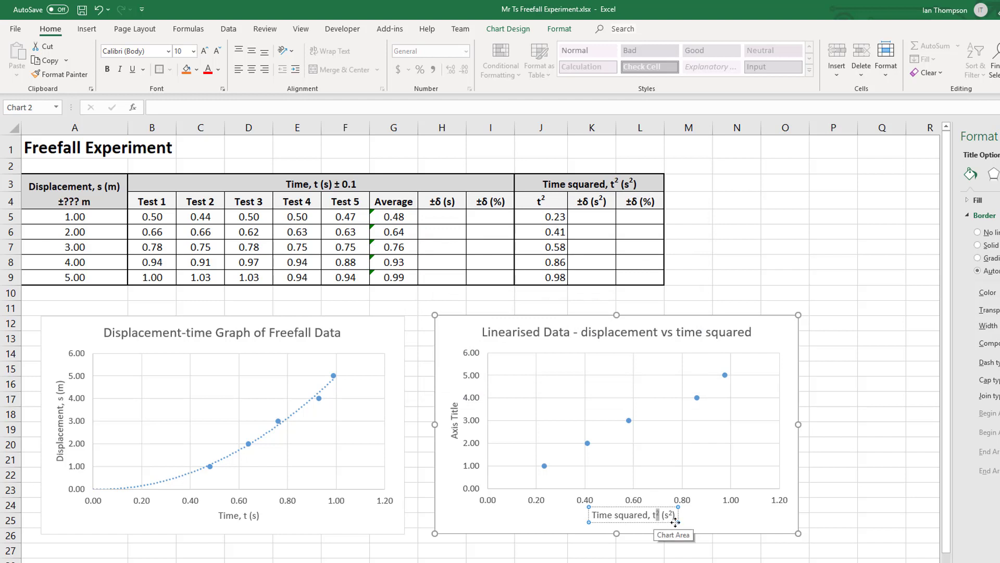
- Label the linearised chart's vertical axis "Displacement, s (m)" and deselect the chart
left_click(453, 411)
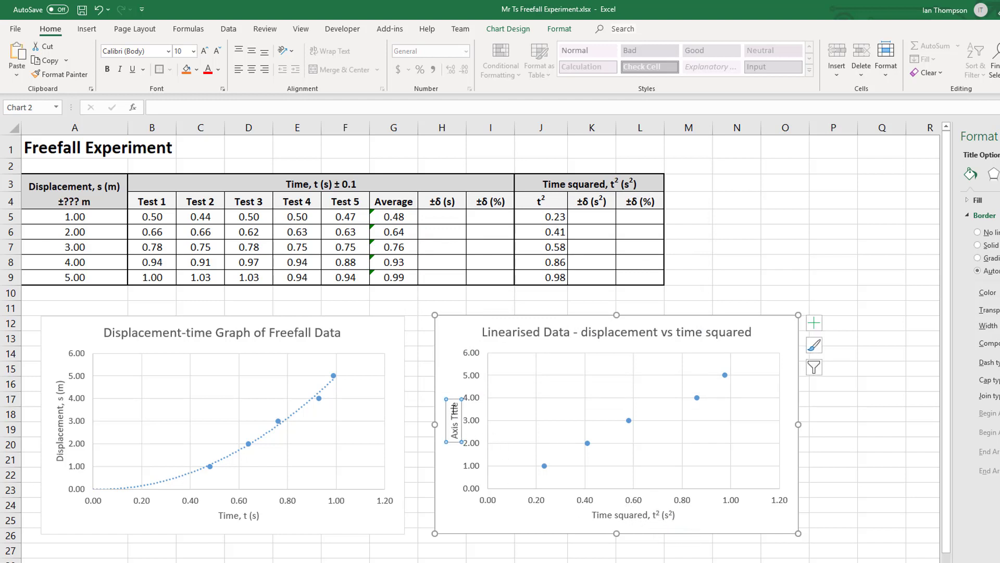
left_click_drag(454, 402, 472, 431)
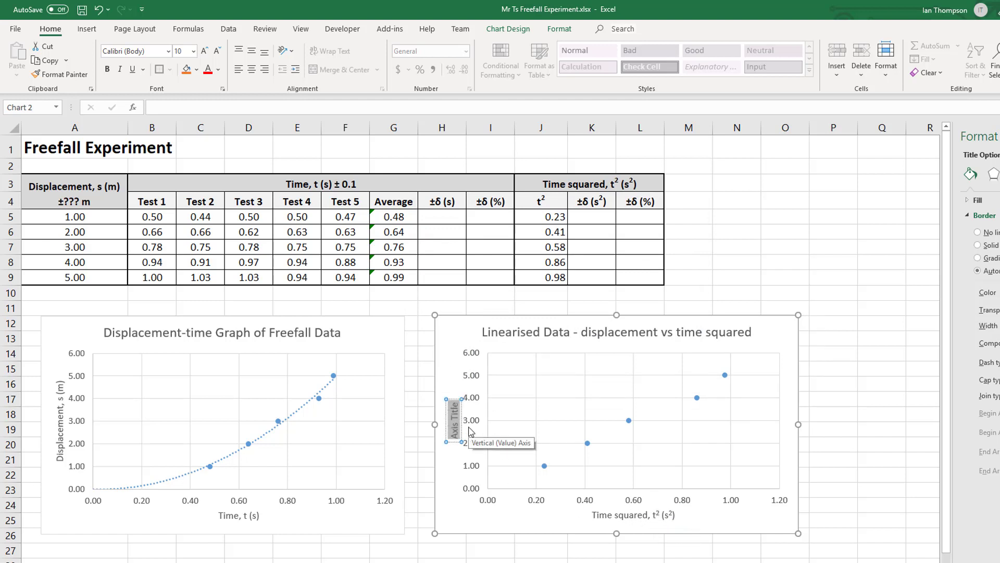
type("Displacement")
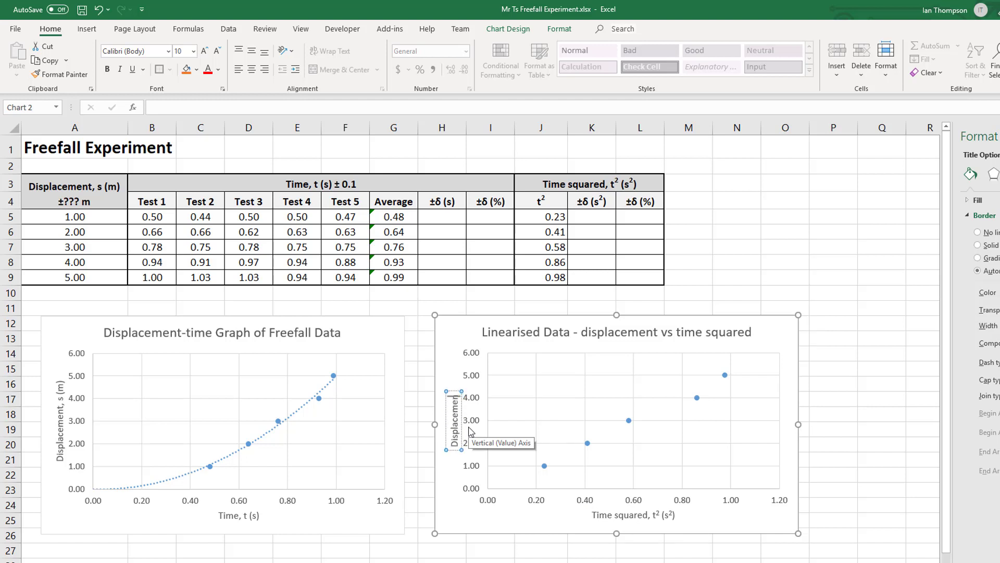
type(", s (")
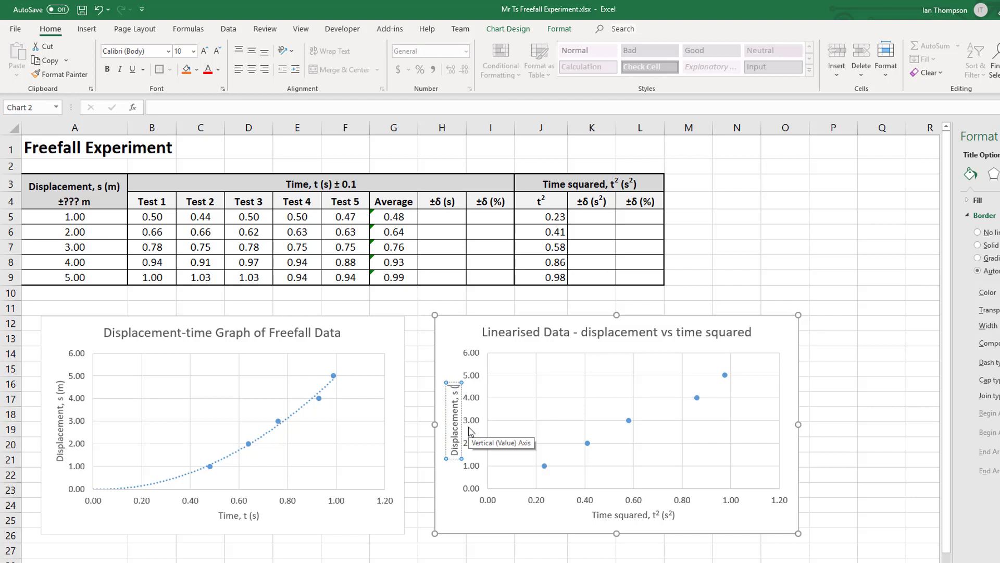
type("m)")
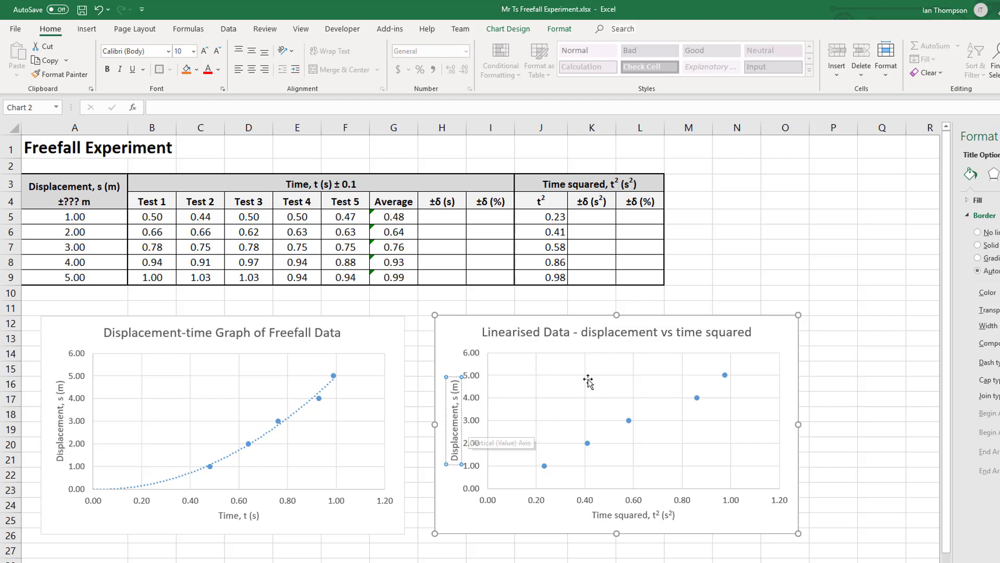
left_click(878, 406)
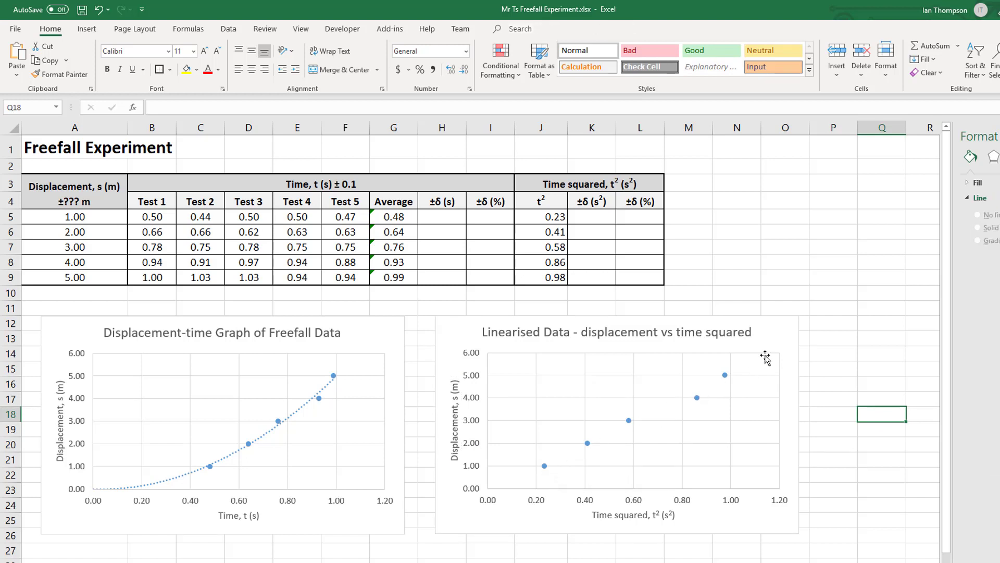
- Add a linear trendline to the linearised chart and display its equation on the chart
left_click(786, 346)
left_click(813, 325)
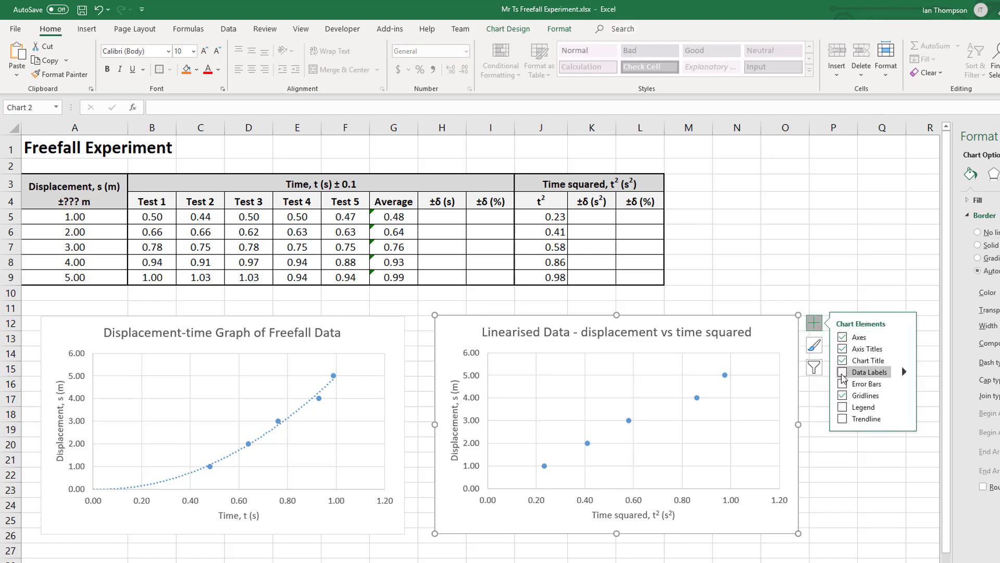
left_click(842, 419)
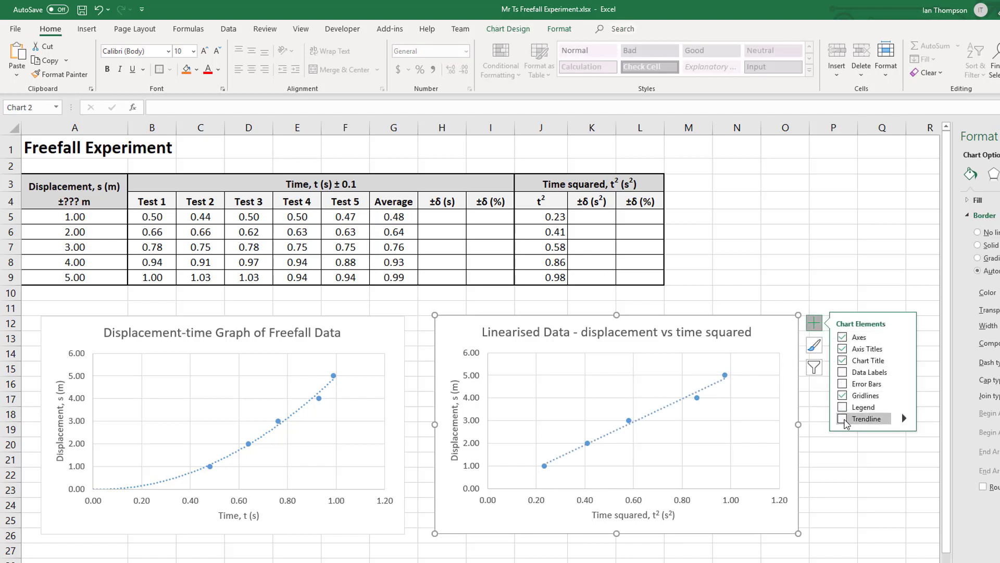
left_click(843, 419)
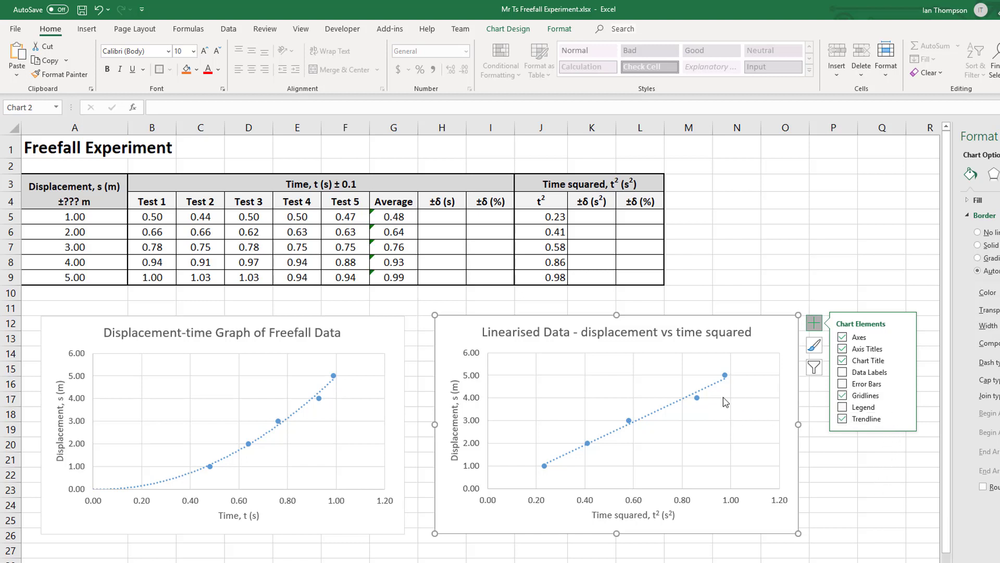
left_click(711, 386)
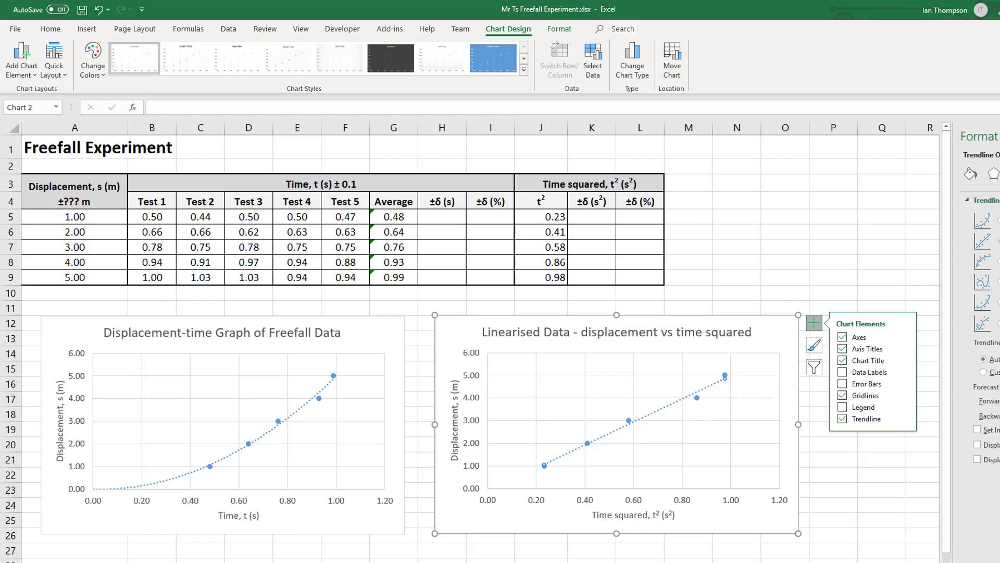
left_click(977, 444)
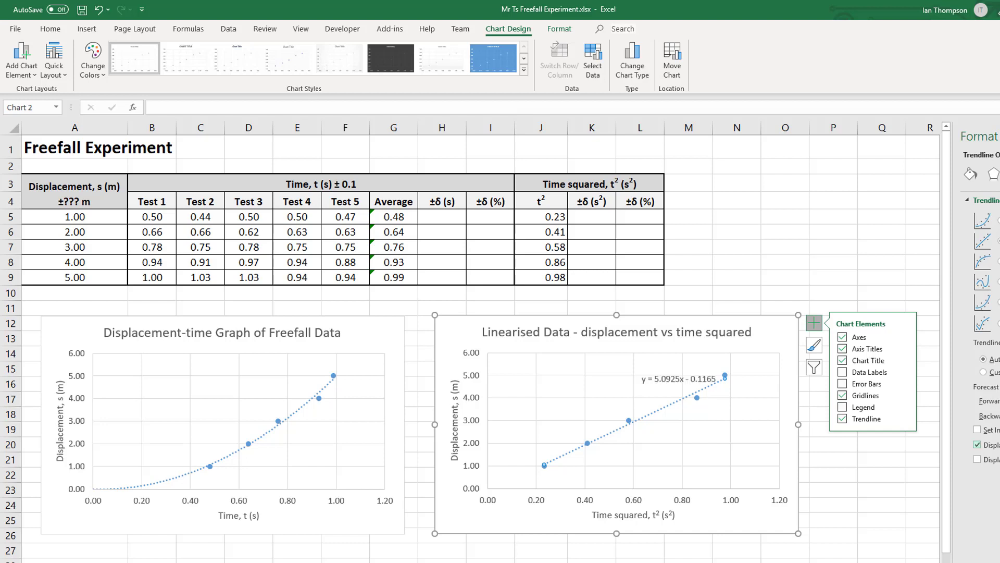